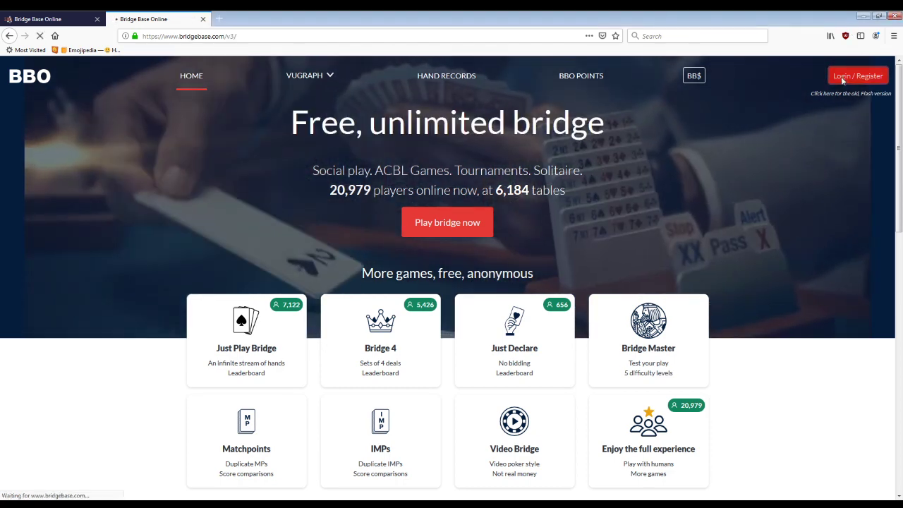
Step: Go to the bridgebase.com home page
{"action": "left_click", "coordinate": [858, 76]}
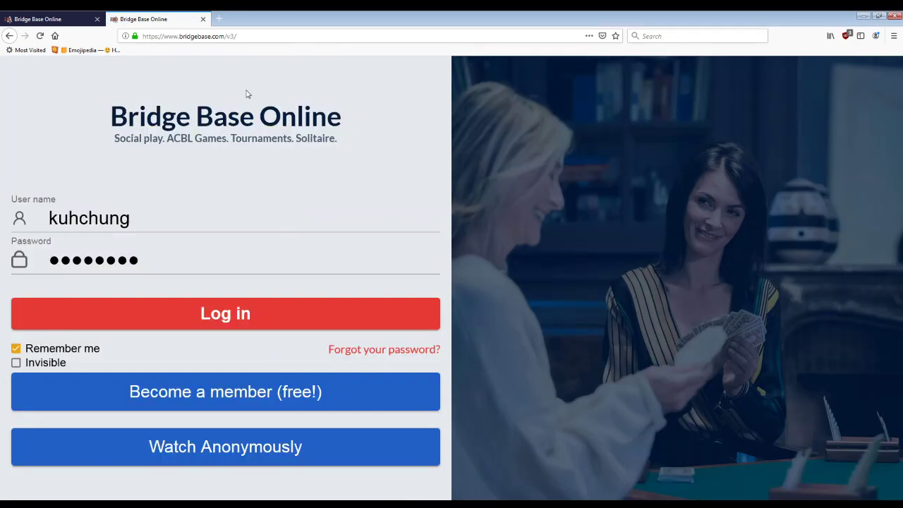
{"action": "left_click", "coordinate": [238, 36]}
{"action": "type", "text": "bridgebase.com/"}
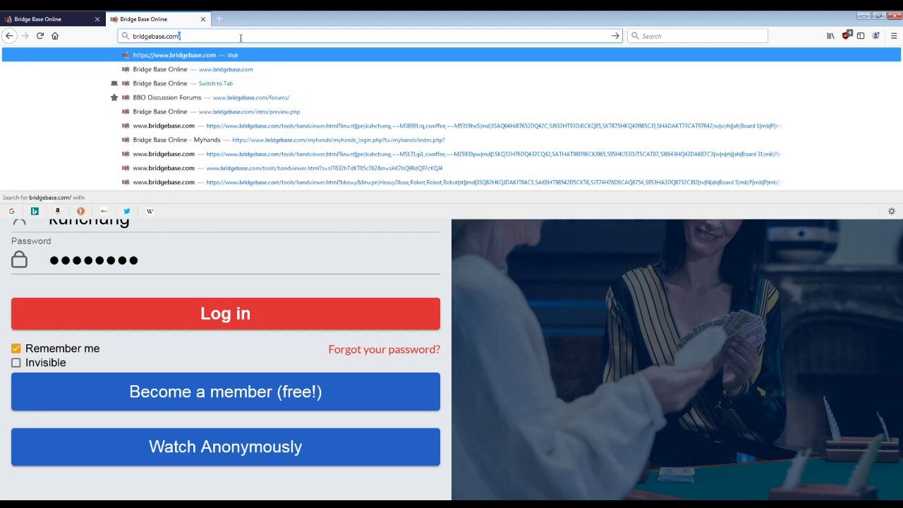
{"action": "key", "text": "Return"}
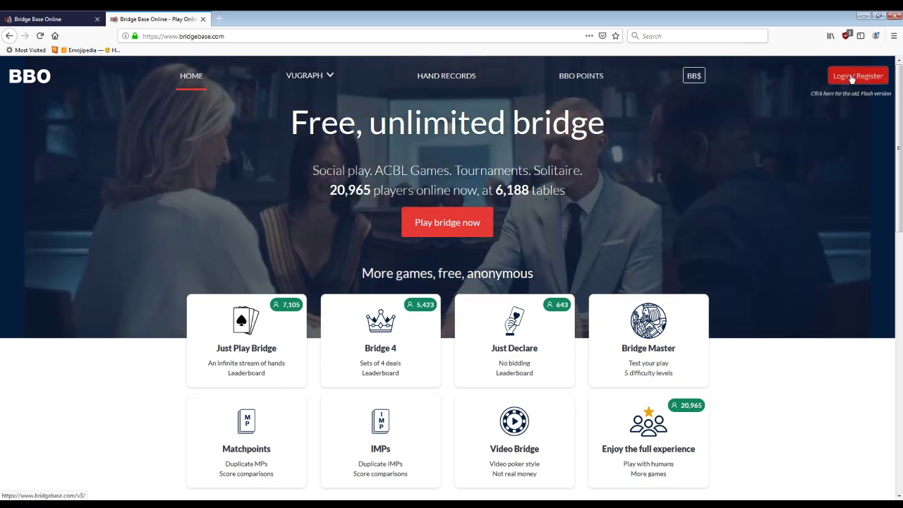
Step: Open the login page, then the free membership sign-up form's user name field
{"action": "left_click", "coordinate": [848, 76]}
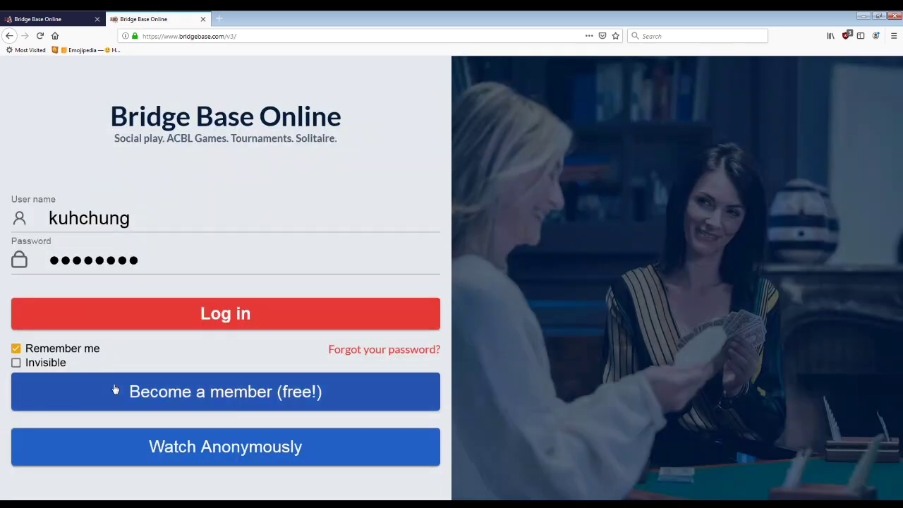
{"action": "left_click", "coordinate": [127, 233]}
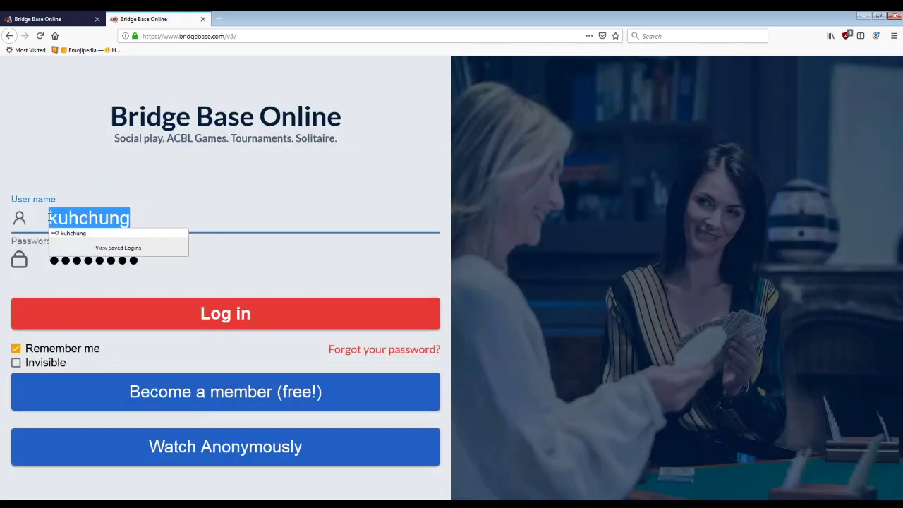
{"action": "left_click", "coordinate": [238, 259]}
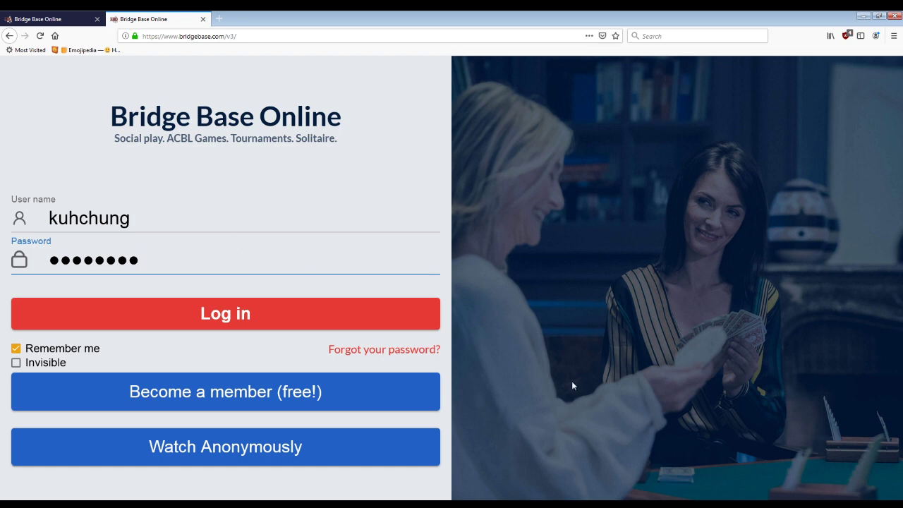
{"action": "left_click", "coordinate": [214, 396]}
{"action": "left_click", "coordinate": [59, 109]}
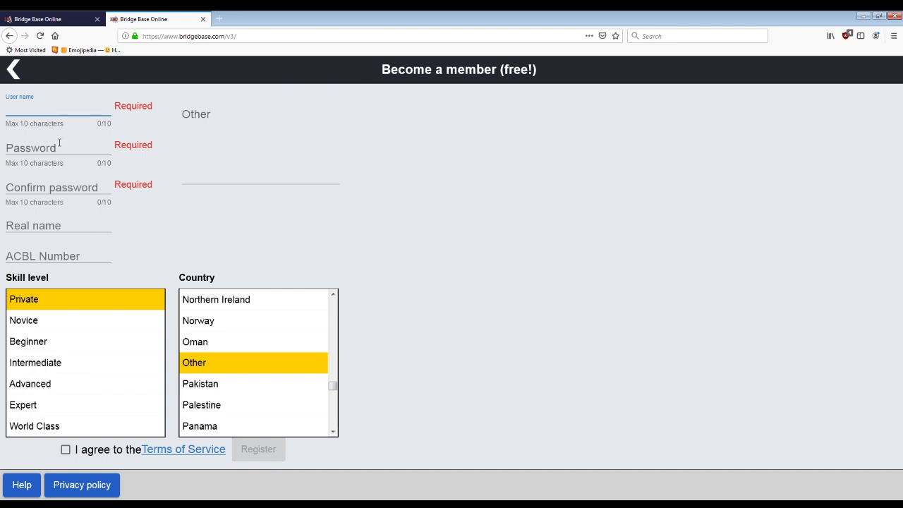
Step: Move back and forth between the empty user name and password fields
{"action": "left_click", "coordinate": [61, 145]}
{"action": "left_click", "coordinate": [60, 107]}
{"action": "left_click", "coordinate": [61, 145]}
{"action": "left_click", "coordinate": [61, 115]}
{"action": "left_click", "coordinate": [60, 142]}
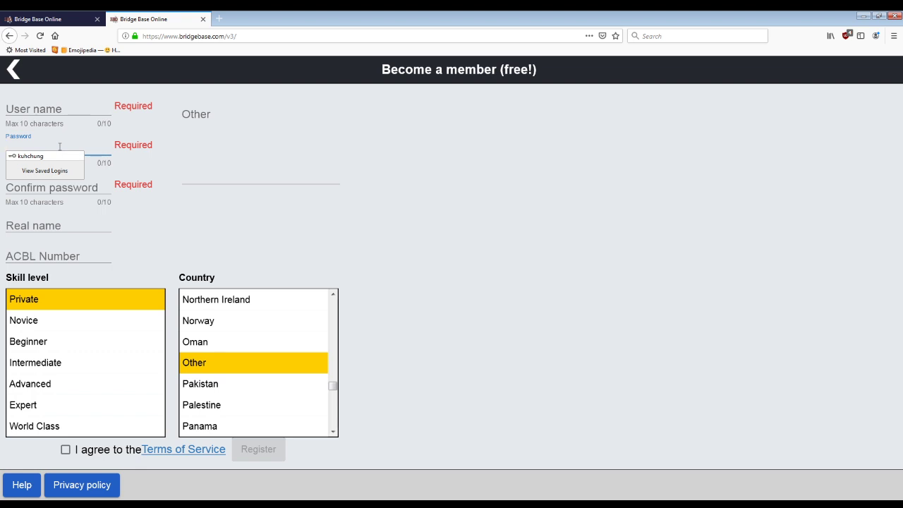
{"action": "left_click", "coordinate": [59, 108]}
{"action": "left_click", "coordinate": [66, 155]}
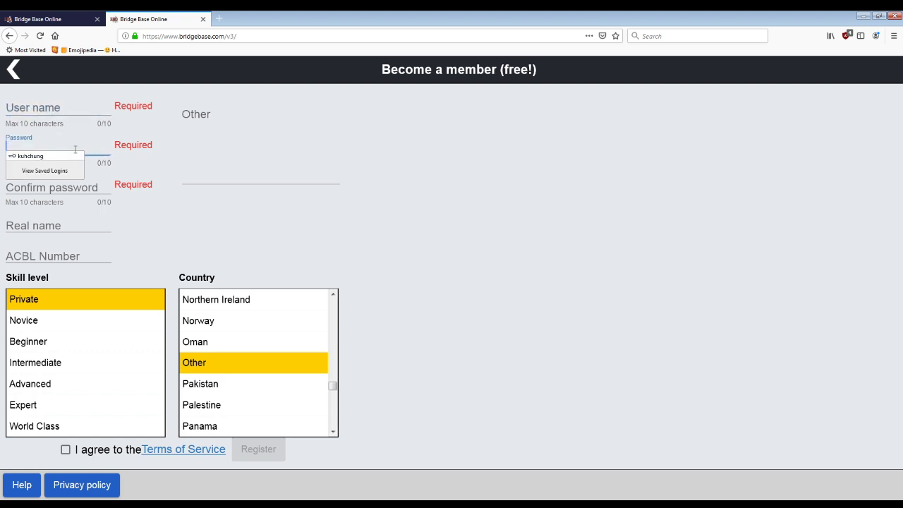
Step: Visit the real name, ACBL Number and country fields, then agree to the Terms of Service
{"action": "left_click", "coordinate": [67, 235]}
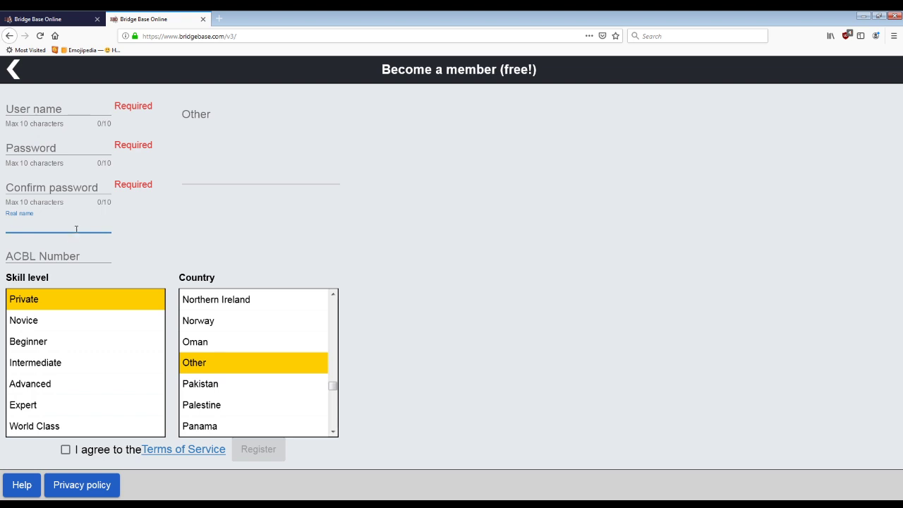
{"action": "left_click", "coordinate": [84, 256]}
{"action": "left_click", "coordinate": [204, 176]}
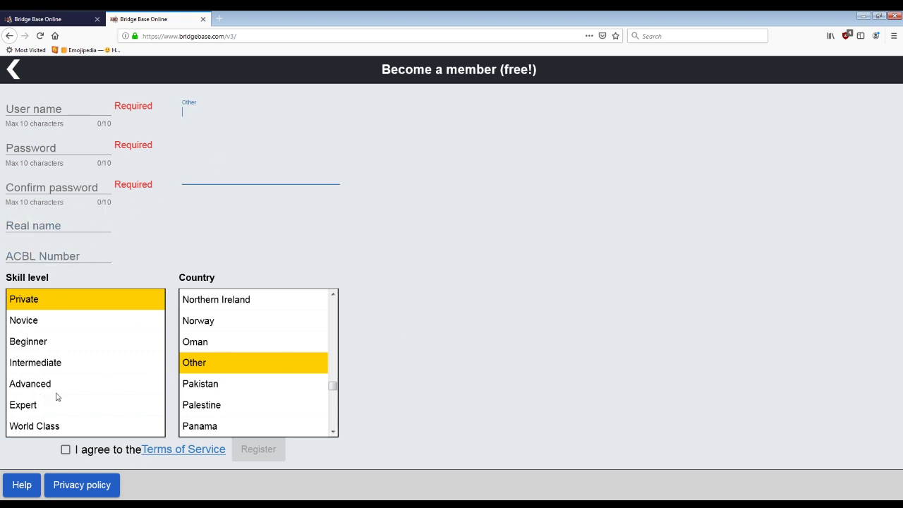
{"action": "left_click", "coordinate": [66, 449]}
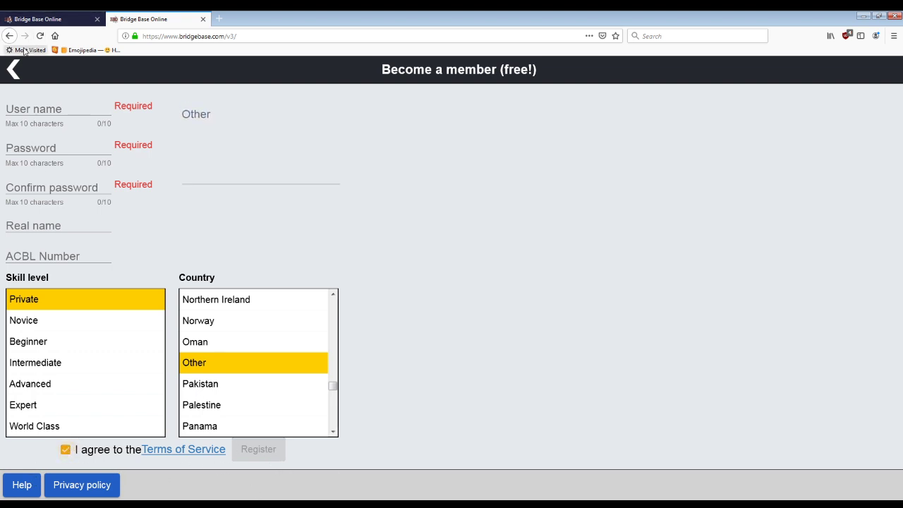
Step: Leave sign-up, log in, and hide then reshow the 13-person friends list
{"action": "left_click", "coordinate": [19, 73]}
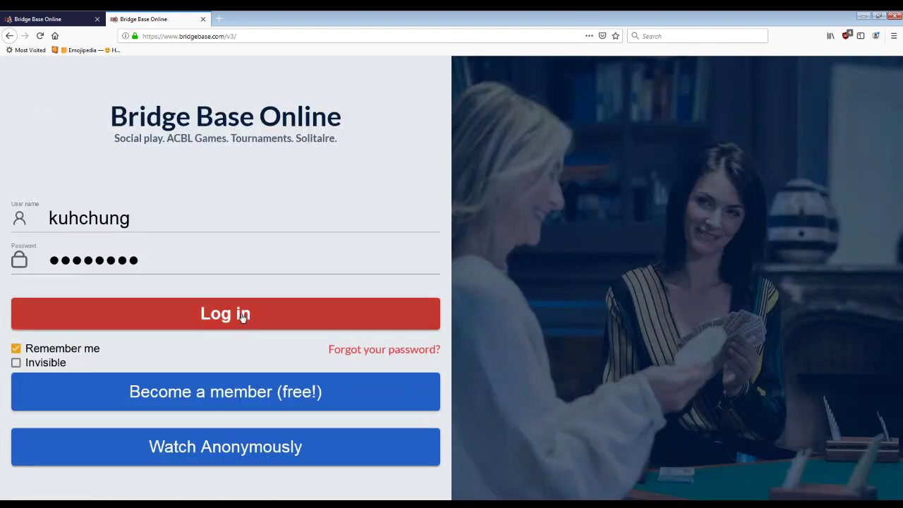
{"action": "left_click", "coordinate": [197, 325]}
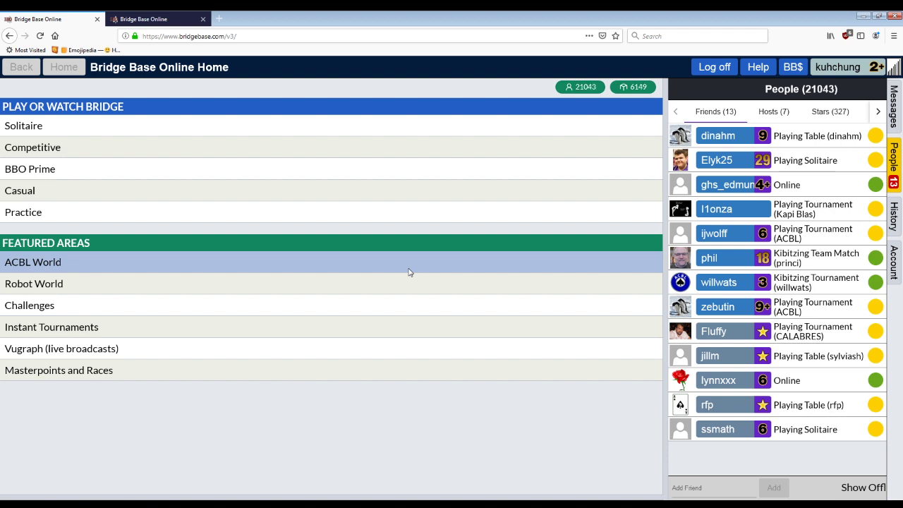
{"action": "left_click", "coordinate": [895, 173]}
{"action": "left_click", "coordinate": [895, 173]}
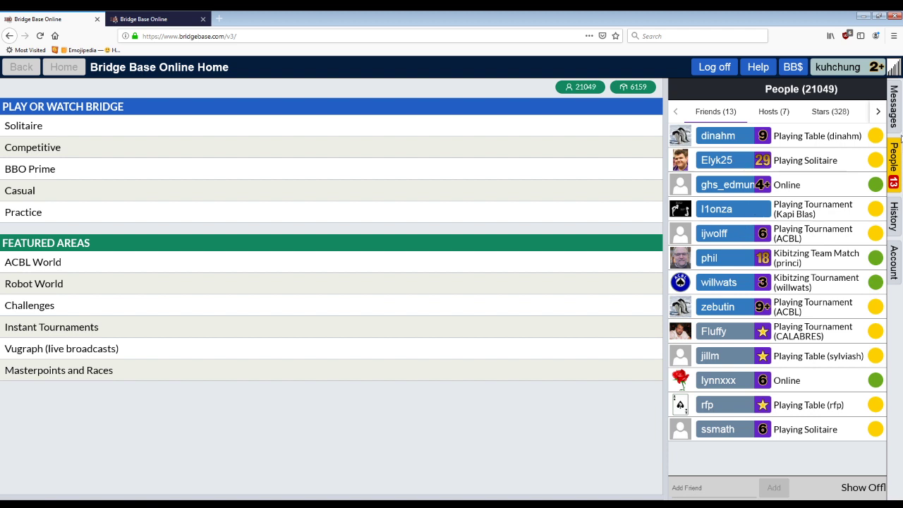
Step: View your own profile, then change a friend's relationship to Neutral
{"action": "left_click", "coordinate": [838, 71]}
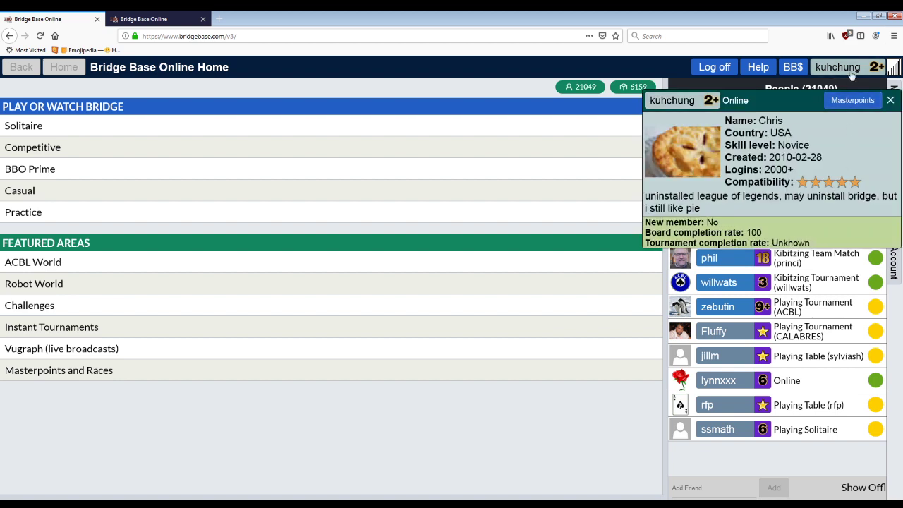
{"action": "left_click", "coordinate": [891, 101]}
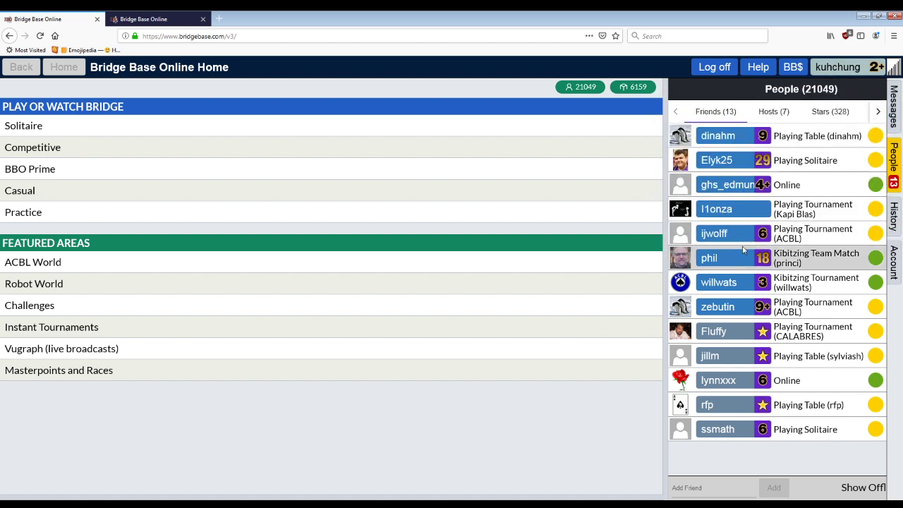
{"action": "left_click", "coordinate": [726, 263]}
{"action": "left_click", "coordinate": [702, 290]}
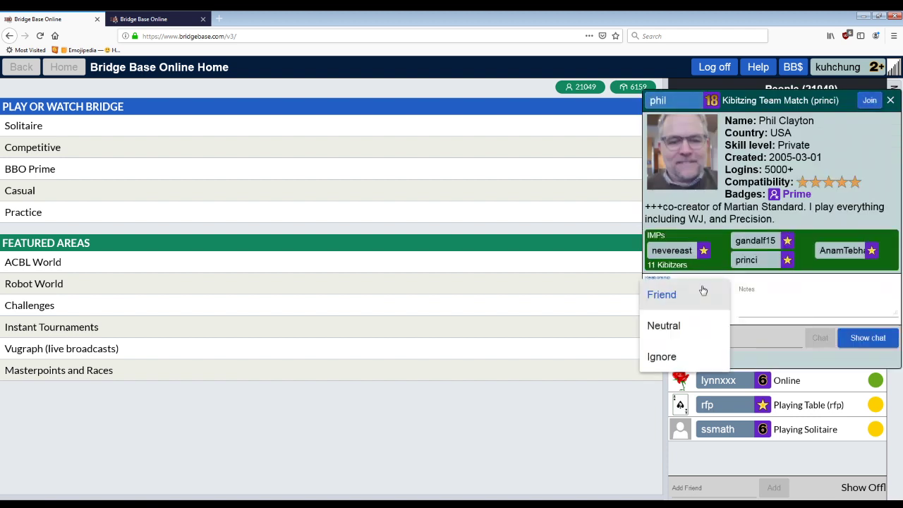
{"action": "left_click", "coordinate": [688, 325]}
{"action": "left_click", "coordinate": [891, 102]}
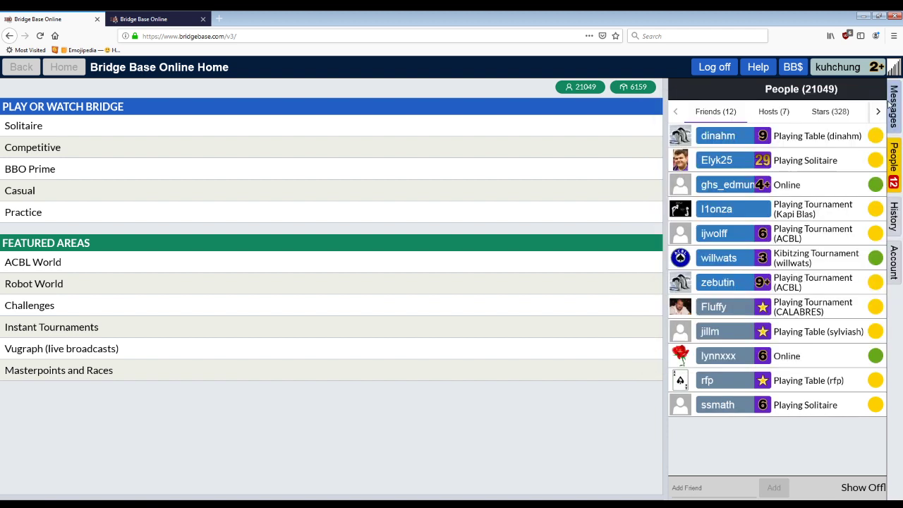
Step: Re-add that player by user name in Add Friend and check their profile
{"action": "left_click", "coordinate": [716, 487]}
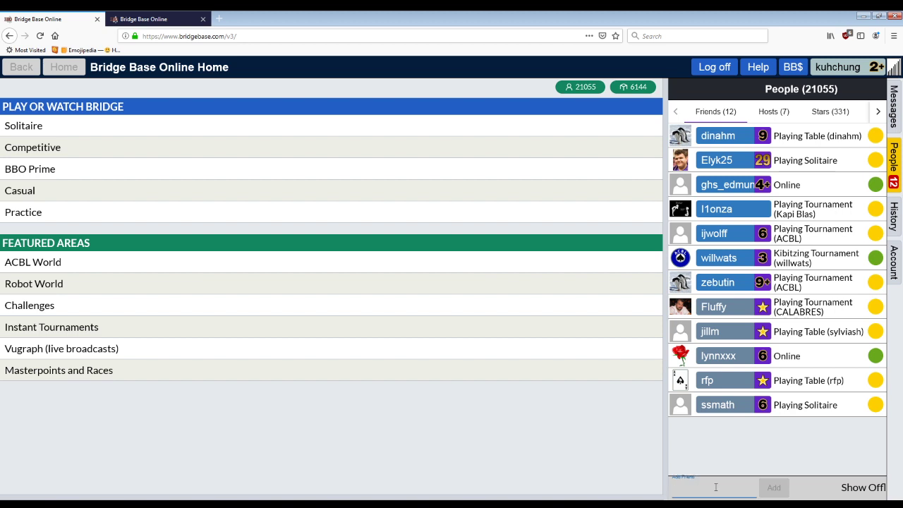
{"action": "type", "text": "phil"}
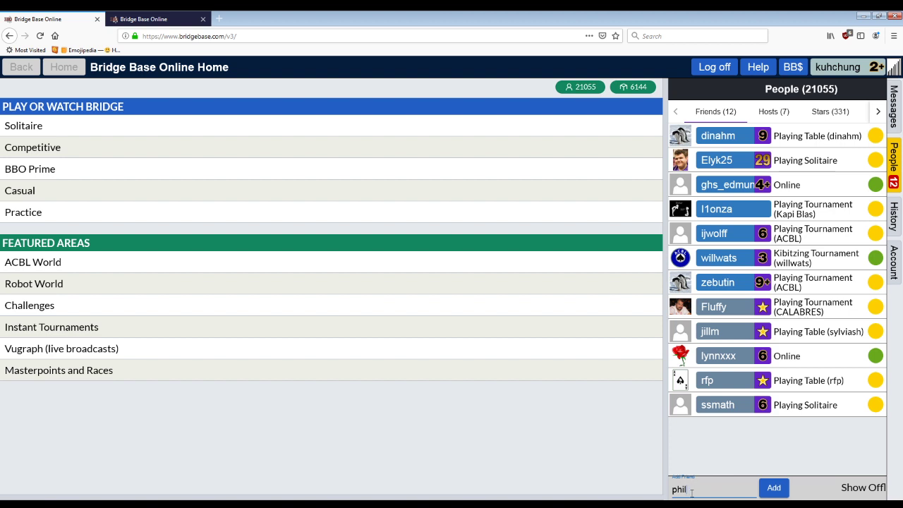
{"action": "left_click", "coordinate": [773, 487]}
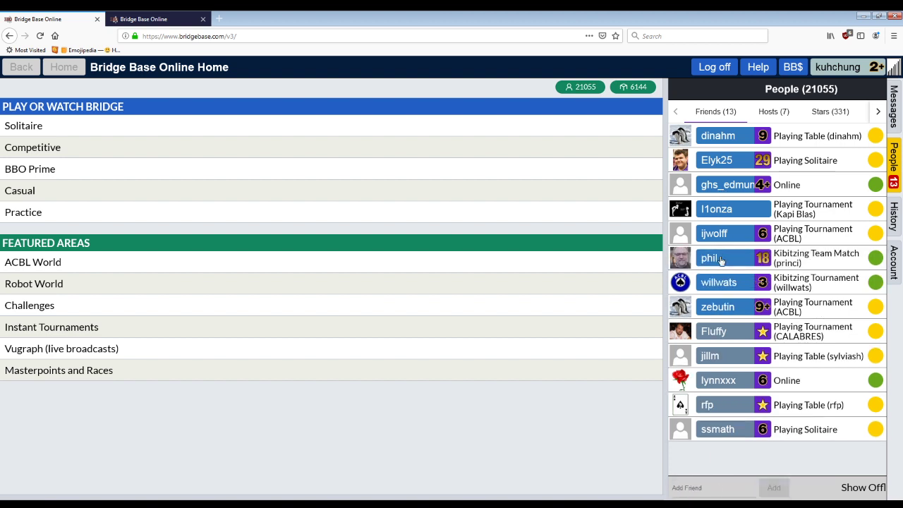
{"action": "left_click", "coordinate": [721, 260]}
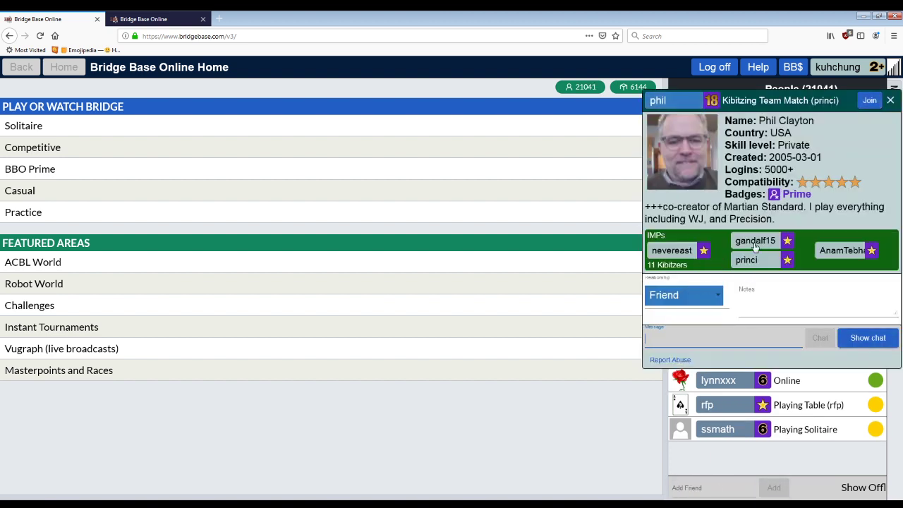
{"action": "left_click", "coordinate": [890, 100]}
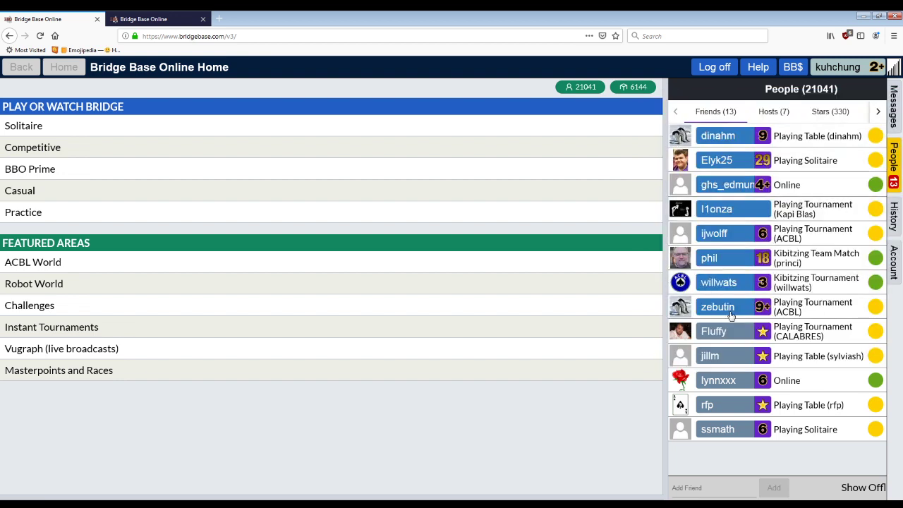
Step: From a friend's table, open a player's profile and change their relationship from Neutral to Follow
{"action": "left_click", "coordinate": [57, 190]}
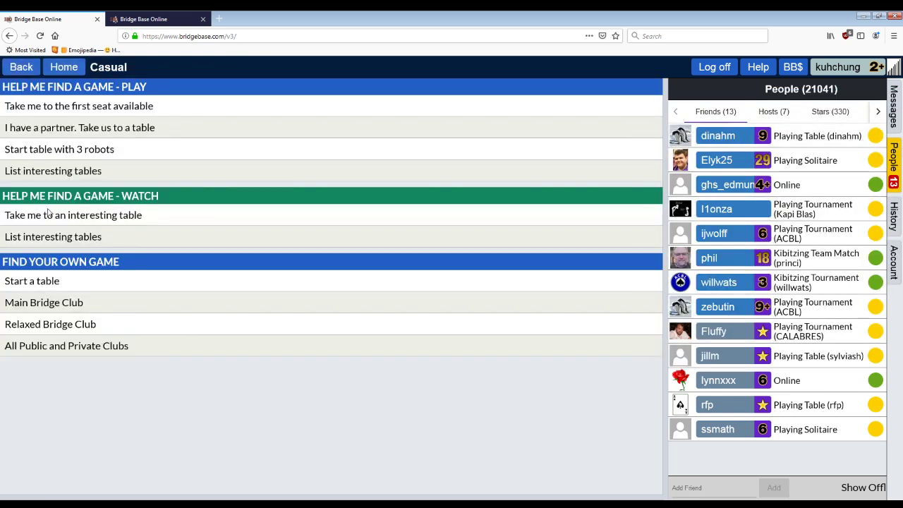
{"action": "left_click", "coordinate": [10, 73]}
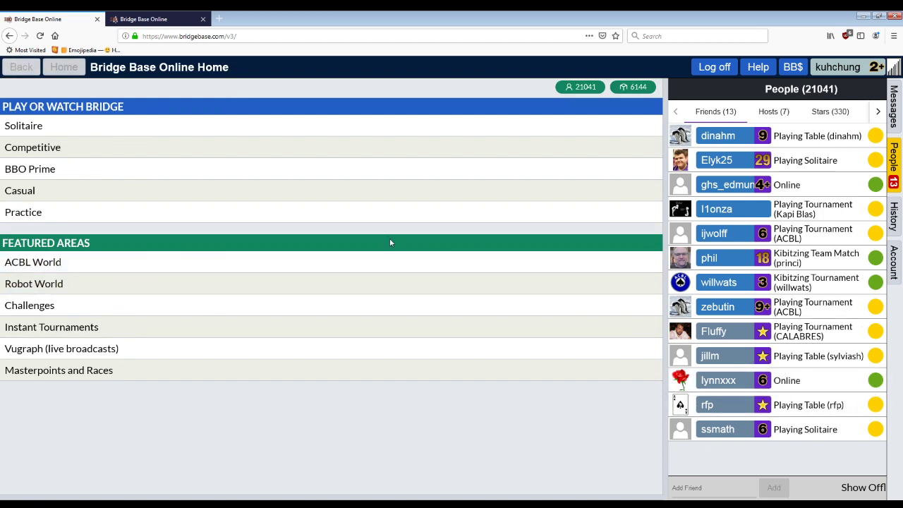
{"action": "left_click", "coordinate": [721, 262]}
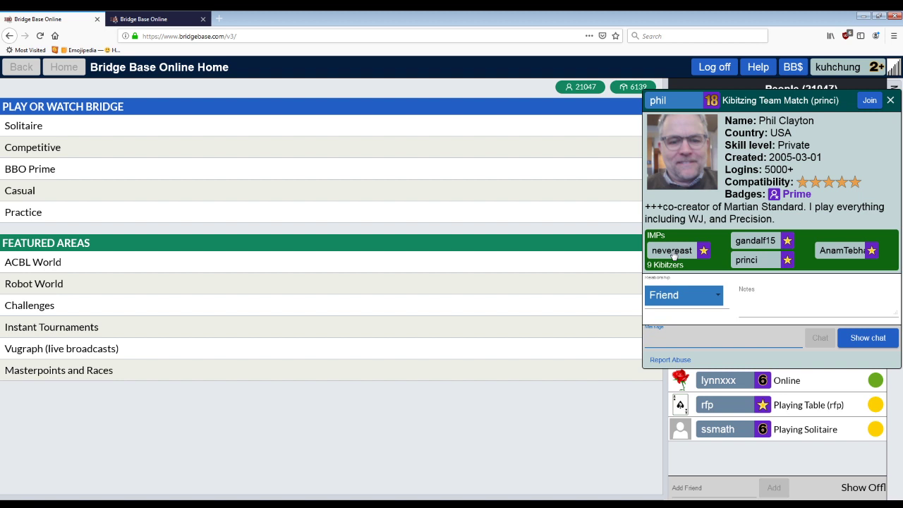
{"action": "left_click", "coordinate": [674, 253]}
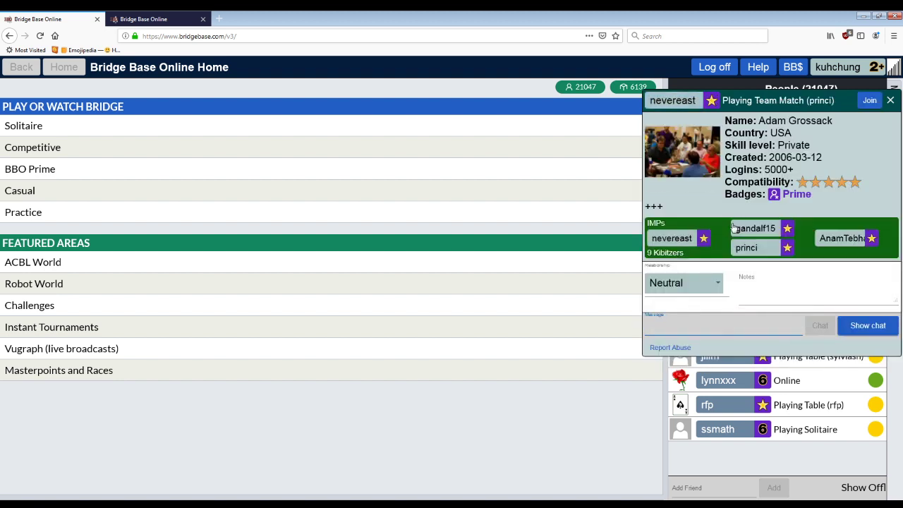
{"action": "left_click", "coordinate": [690, 283]}
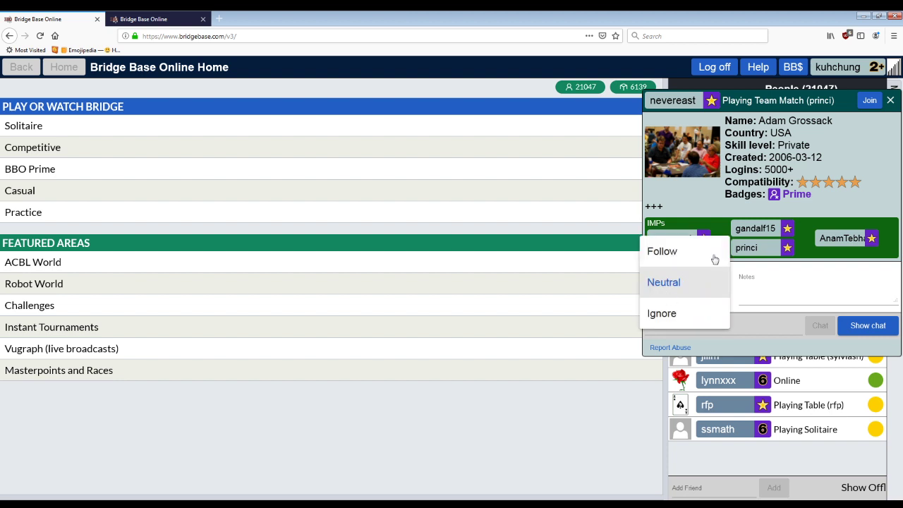
{"action": "left_click", "coordinate": [770, 272]}
{"action": "left_click", "coordinate": [695, 284]}
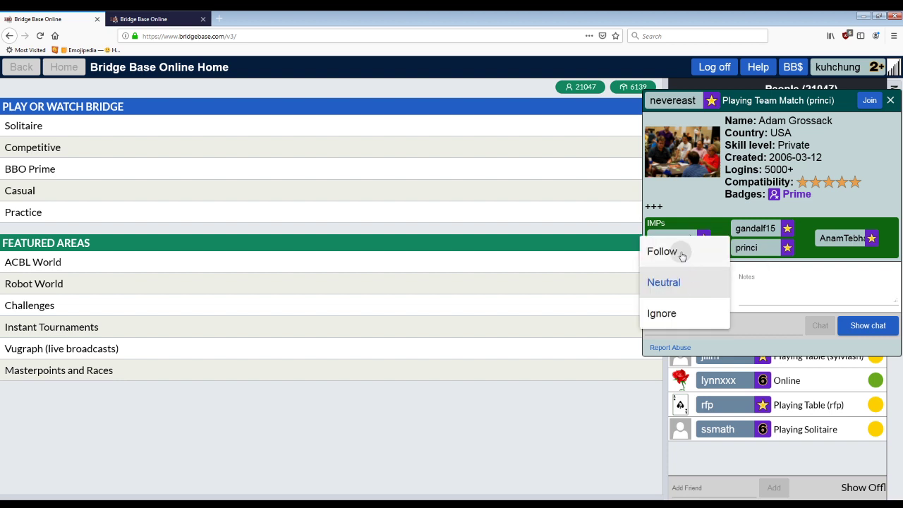
{"action": "left_click", "coordinate": [677, 252]}
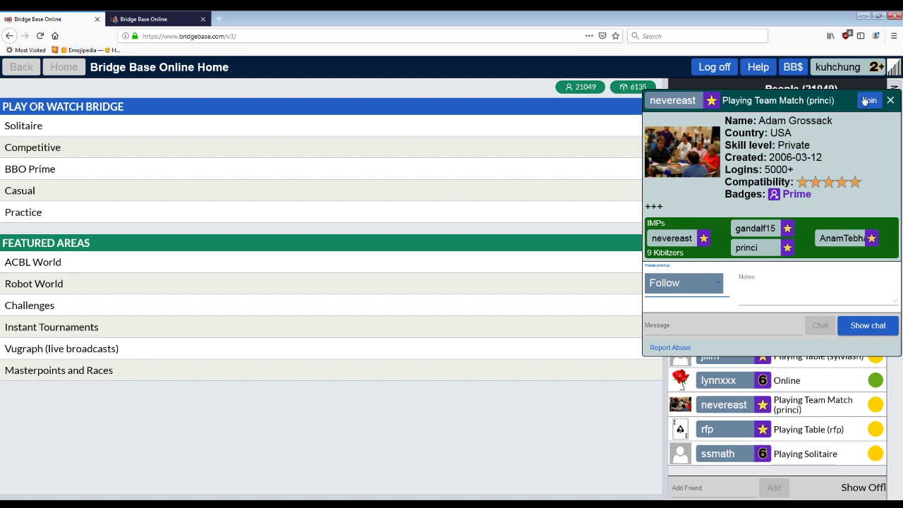
{"action": "left_click", "coordinate": [895, 99]}
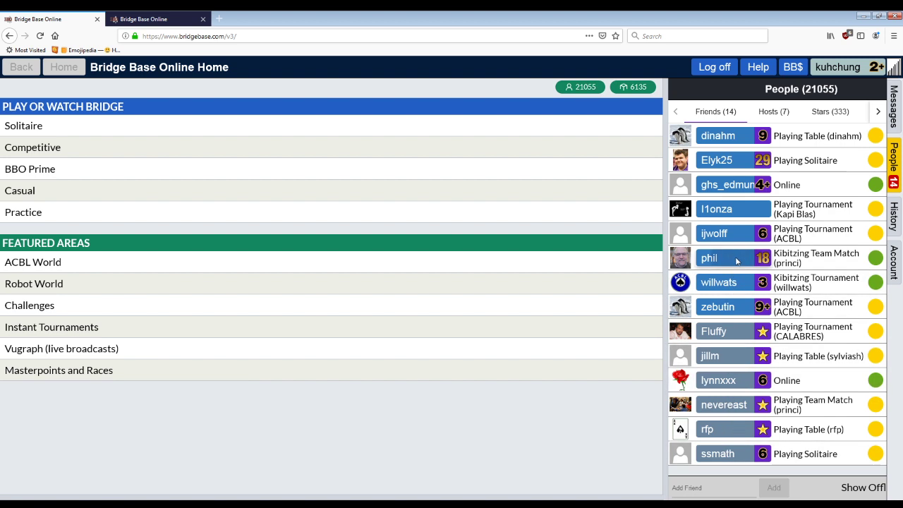
{"action": "left_click", "coordinate": [737, 263]}
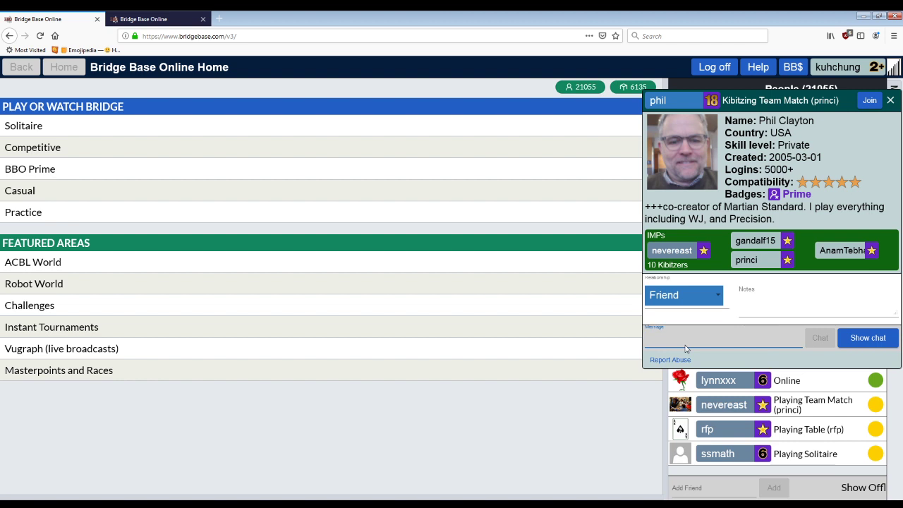
{"action": "type", "text": "hi hi hi hi hi"}
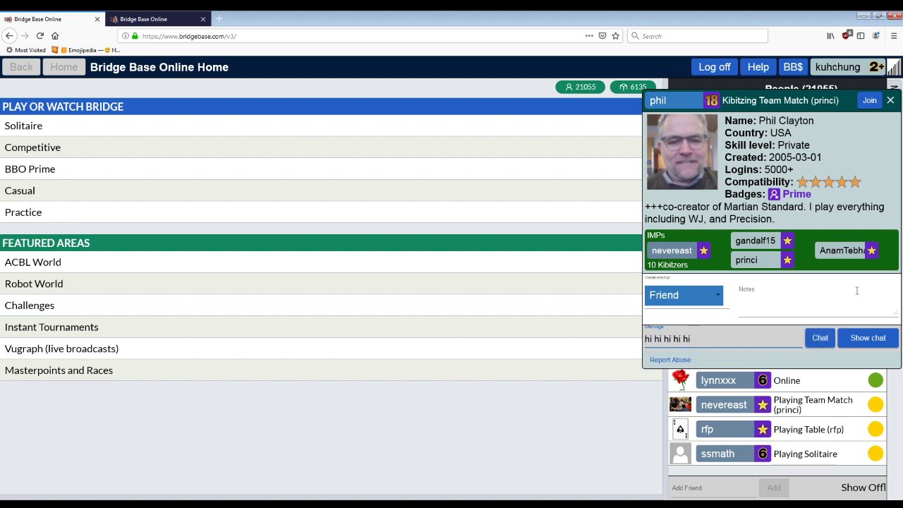
{"action": "key", "text": "ctrl+a"}
{"action": "type", "text": "would you like to play?"}
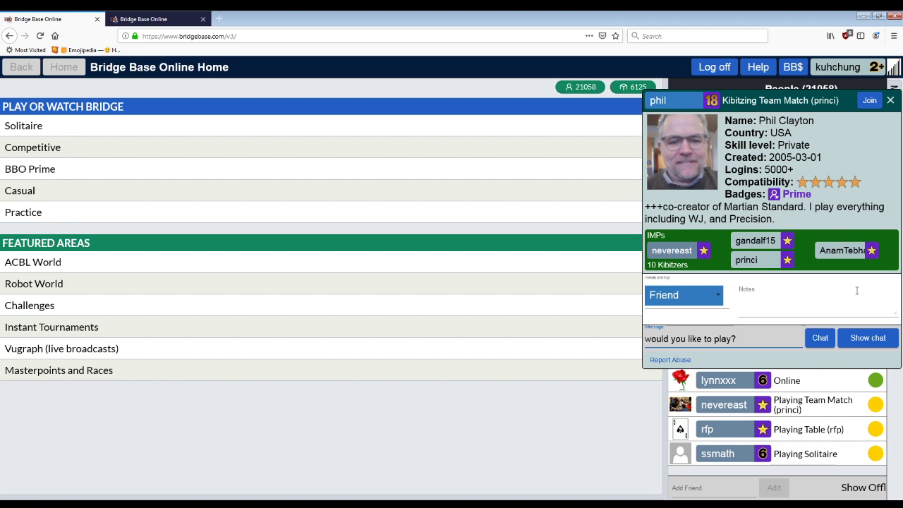
{"action": "key", "text": "Return"}
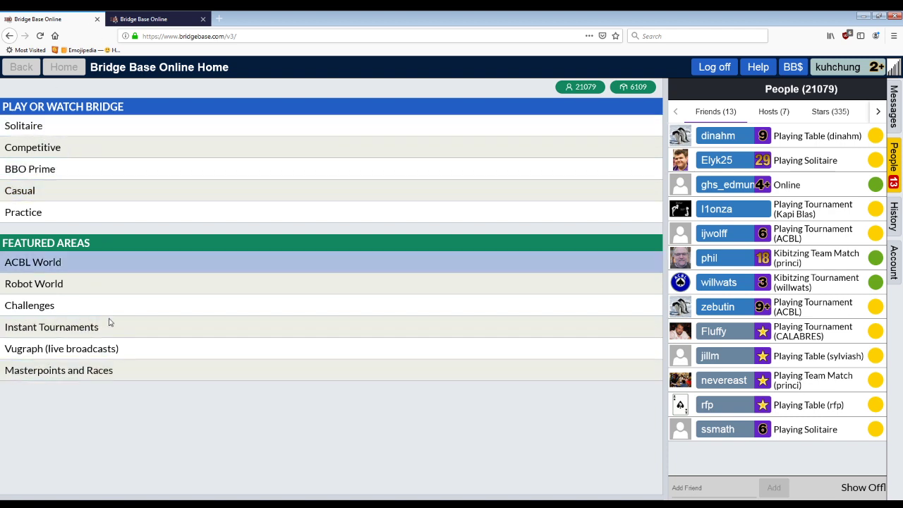
Step: Open Casual from the home page's Play or Watch Bridge list
{"action": "left_click", "coordinate": [63, 192]}
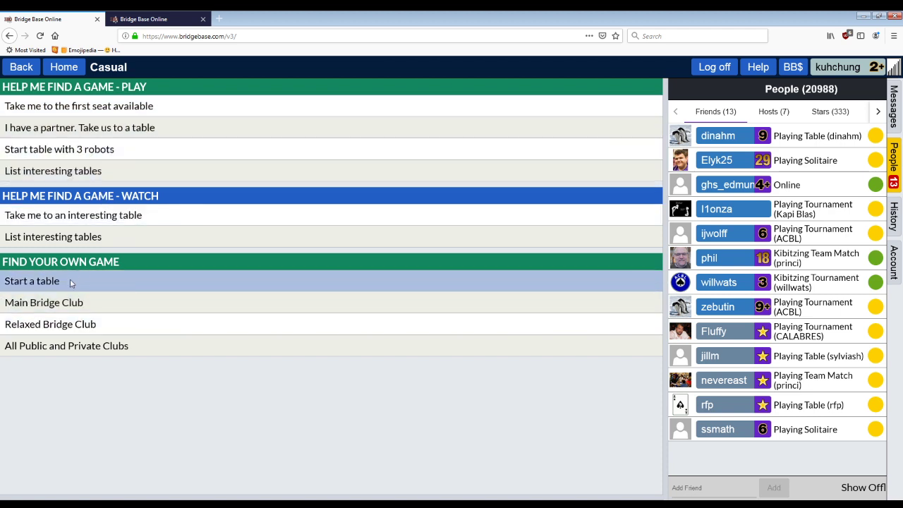
Step: Start a new table requiring permission to kibitz and to play, and make it invisible
{"action": "left_click", "coordinate": [72, 290]}
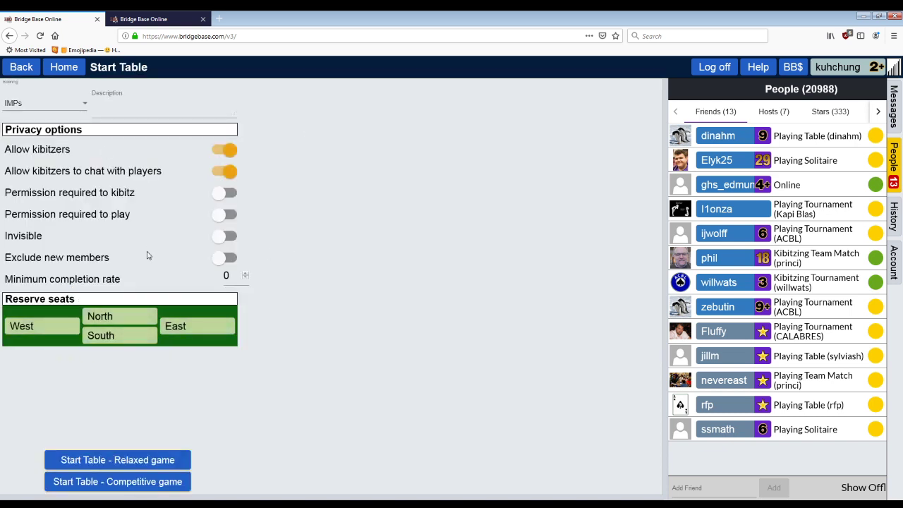
{"action": "left_click", "coordinate": [232, 198]}
{"action": "left_click", "coordinate": [230, 215]}
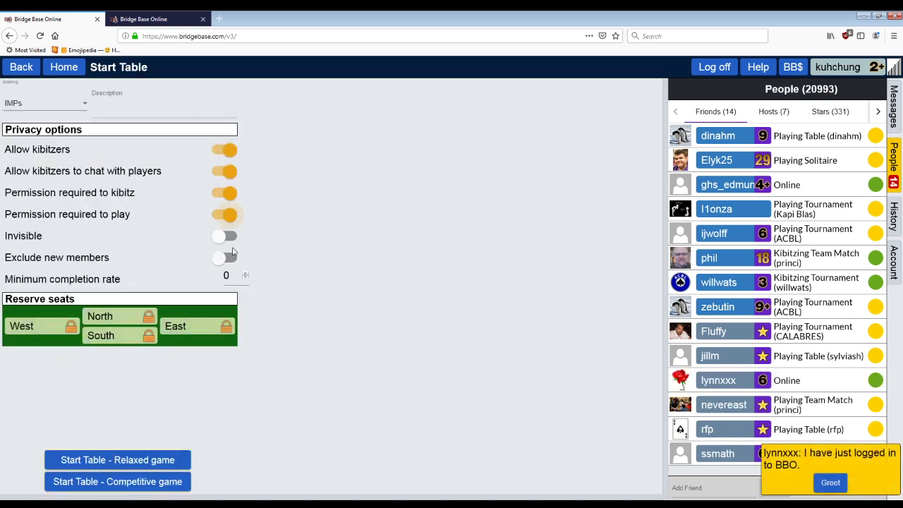
{"action": "left_click", "coordinate": [233, 242]}
Step: Reserve the North, South and East seats by entering each player's user name
{"action": "left_click", "coordinate": [138, 318]}
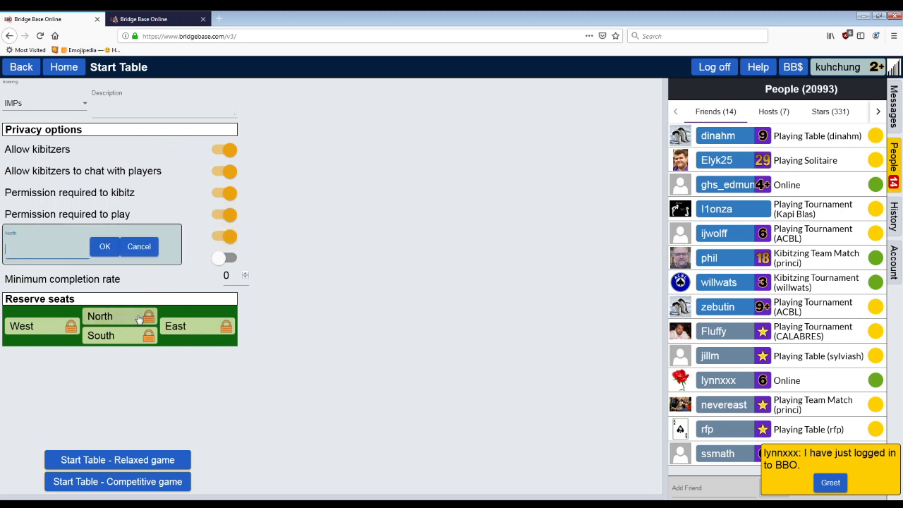
{"action": "type", "text": "phil"}
{"action": "key", "text": "Return"}
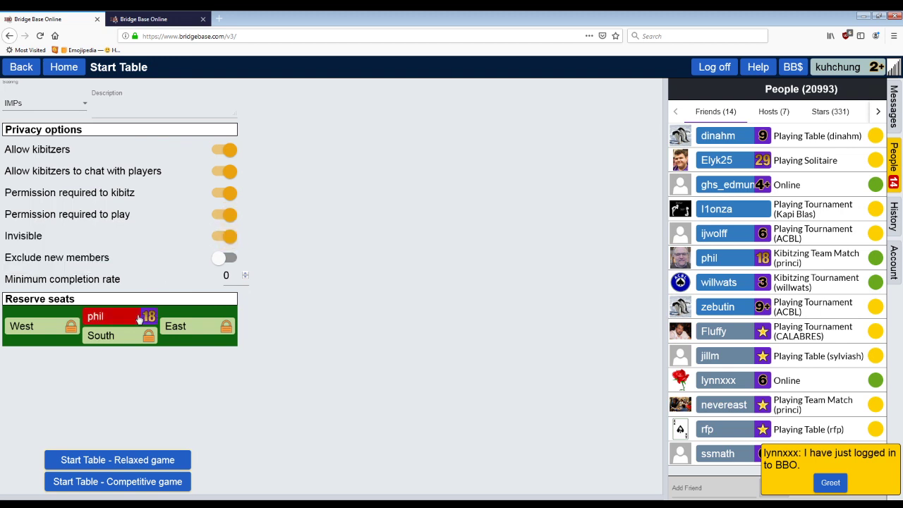
{"action": "left_click", "coordinate": [132, 342]}
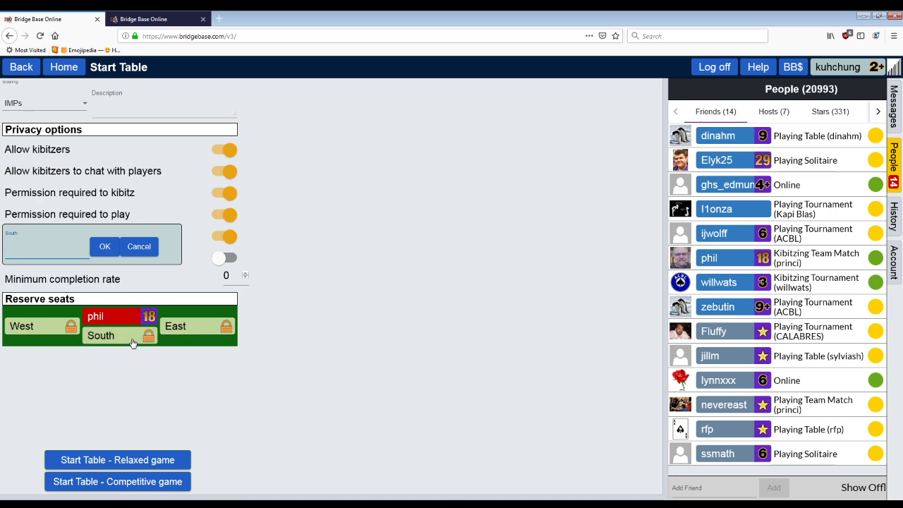
{"action": "key", "text": "Return"}
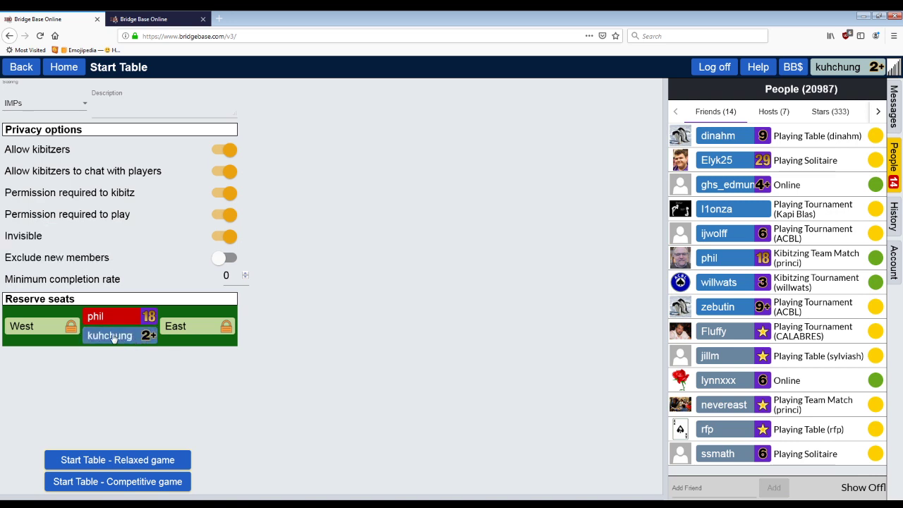
{"action": "left_click", "coordinate": [214, 330]}
{"action": "type", "text": "nevereast"}
{"action": "key", "text": "Return"}
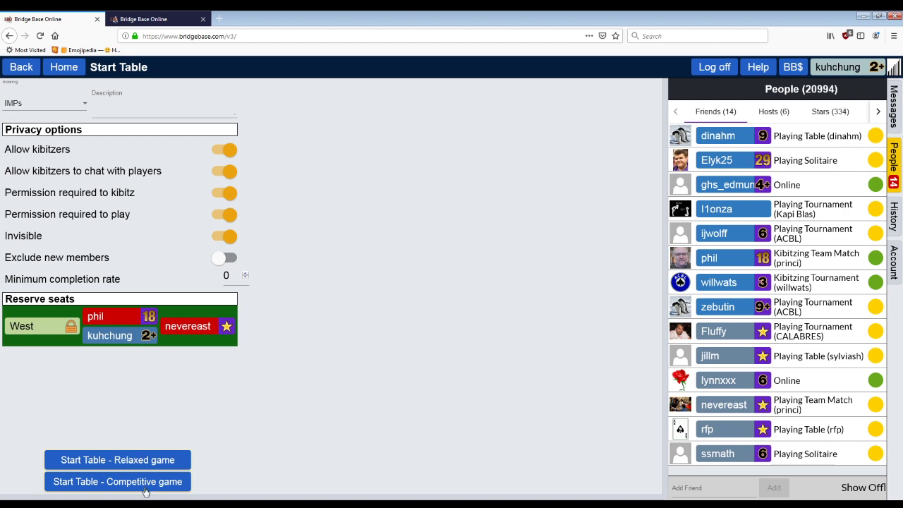
Step: Try a different player for North, then cancel the change
{"action": "left_click", "coordinate": [131, 321]}
{"action": "left_click", "coordinate": [171, 329]}
{"action": "left_click", "coordinate": [147, 322]}
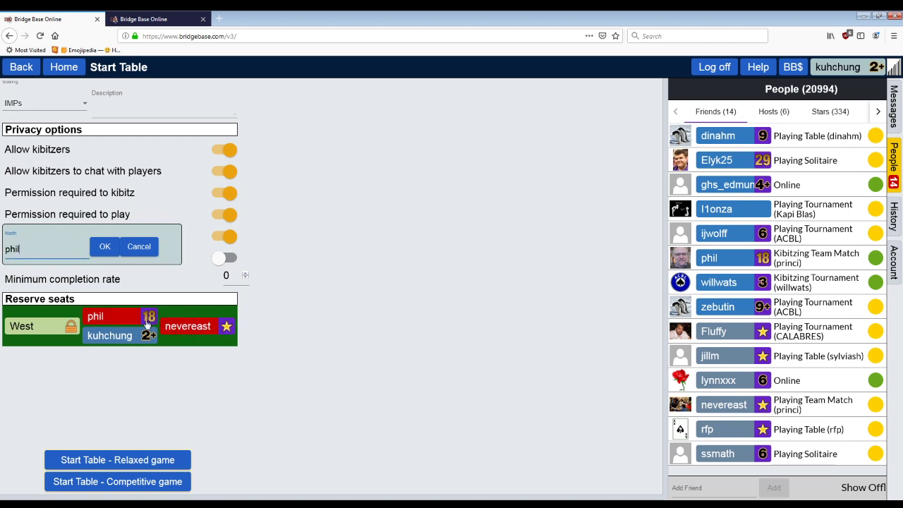
{"action": "left_click", "coordinate": [139, 246]}
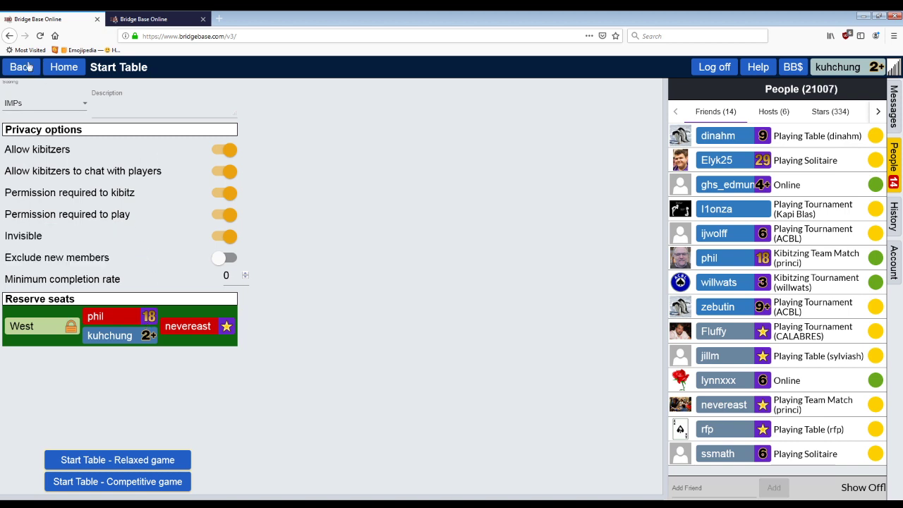
Step: Turn invisibility off, leaving kibitz and play permission required
{"action": "left_click", "coordinate": [221, 194]}
{"action": "left_click", "coordinate": [222, 215]}
{"action": "left_click", "coordinate": [221, 236]}
{"action": "left_click", "coordinate": [220, 215]}
{"action": "left_click", "coordinate": [219, 195]}
Step: Back out to the home page and open Practice
{"action": "left_click", "coordinate": [22, 67]}
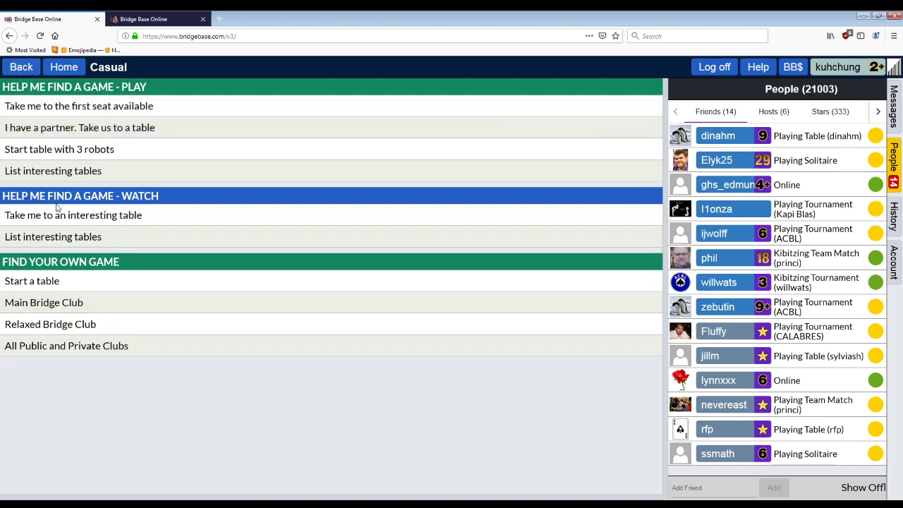
{"action": "left_click", "coordinate": [40, 65]}
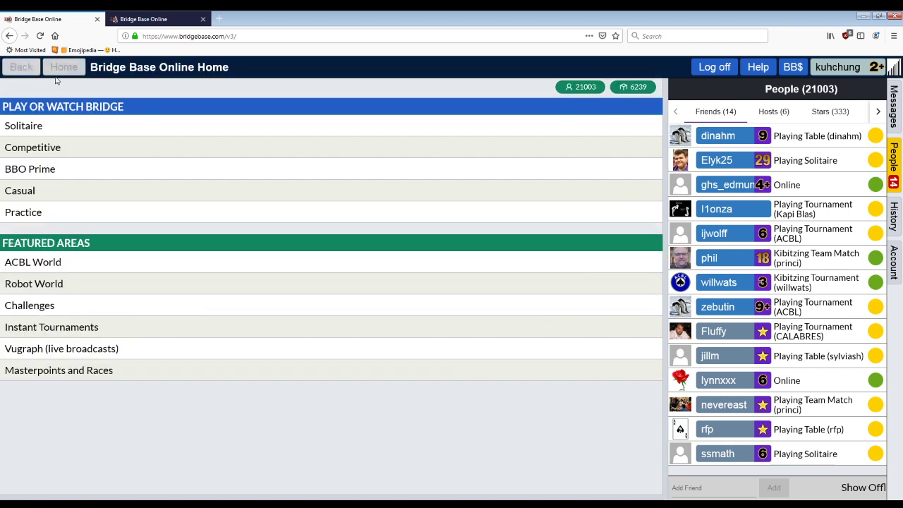
{"action": "left_click", "coordinate": [119, 220]}
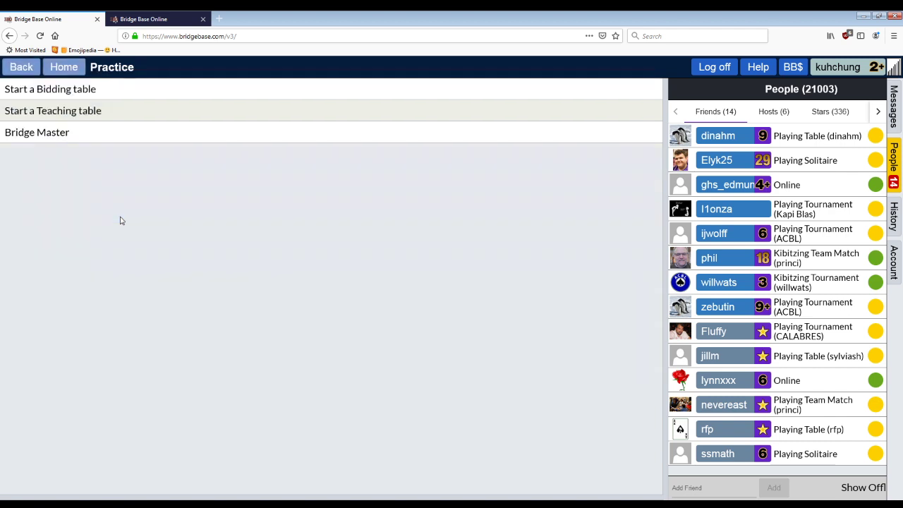
Step: Create an invisible bidding table with North and South reserved by user name
{"action": "left_click", "coordinate": [77, 89]}
{"action": "left_click", "coordinate": [124, 310]}
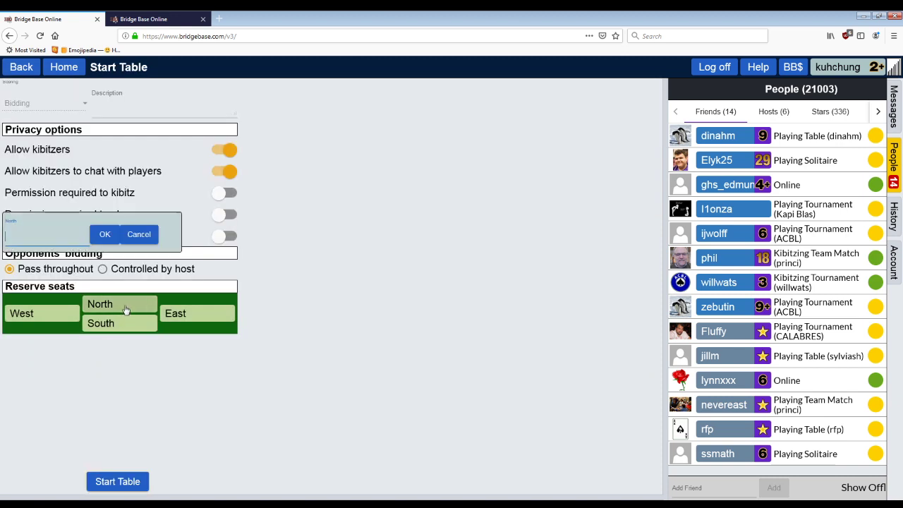
{"action": "type", "text": "phicwoffee"}
{"action": "key", "text": "Return"}
{"action": "left_click", "coordinate": [135, 321]}
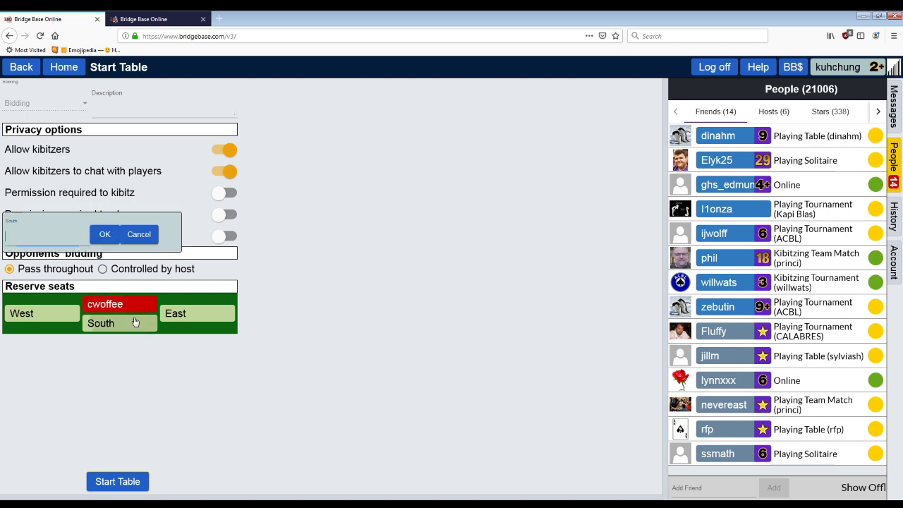
{"action": "key", "text": "Return"}
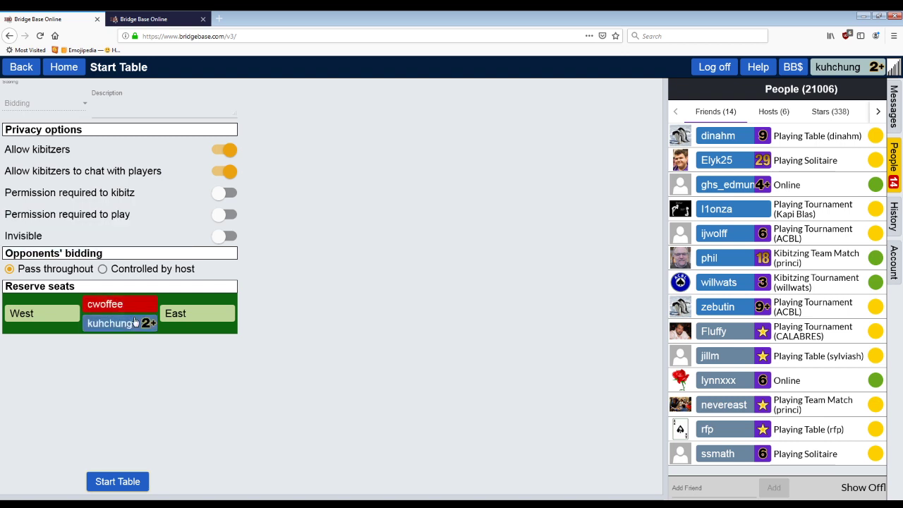
{"action": "left_click", "coordinate": [234, 238]}
{"action": "left_click", "coordinate": [144, 481]}
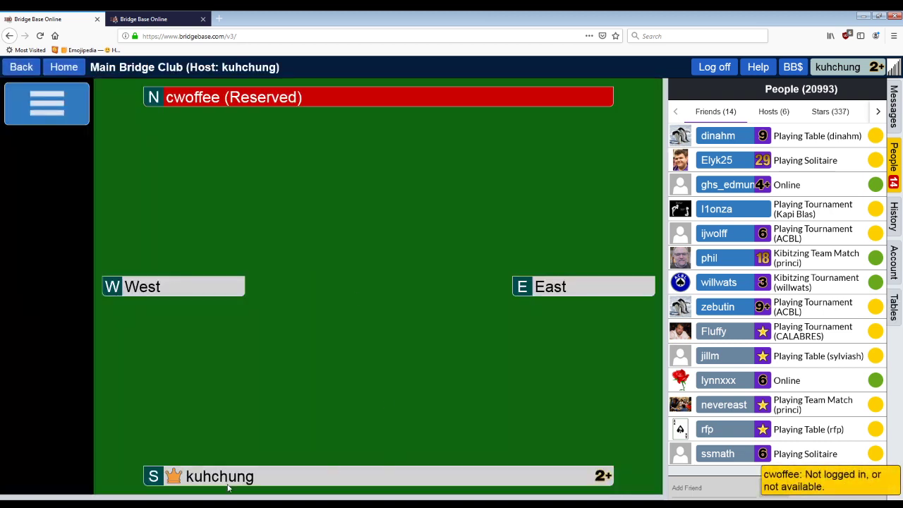
Step: Switch the table's deal source to random deals, then leave the table
{"action": "left_click", "coordinate": [51, 107]}
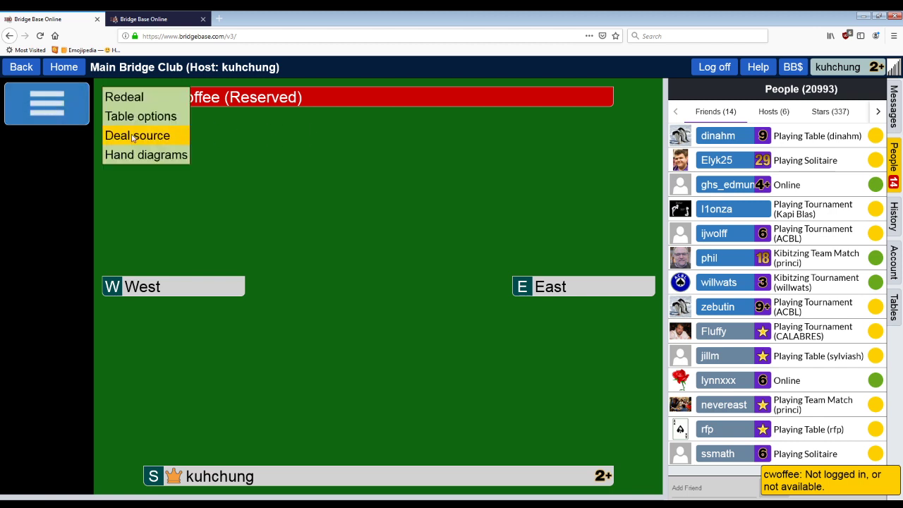
{"action": "left_click", "coordinate": [155, 141]}
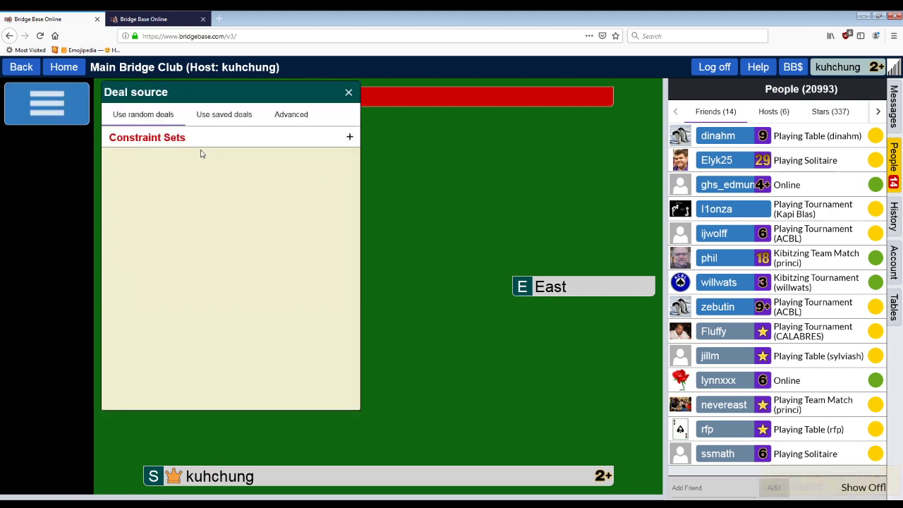
{"action": "left_click", "coordinate": [297, 116]}
{"action": "left_click", "coordinate": [134, 120]}
{"action": "key", "text": "Escape"}
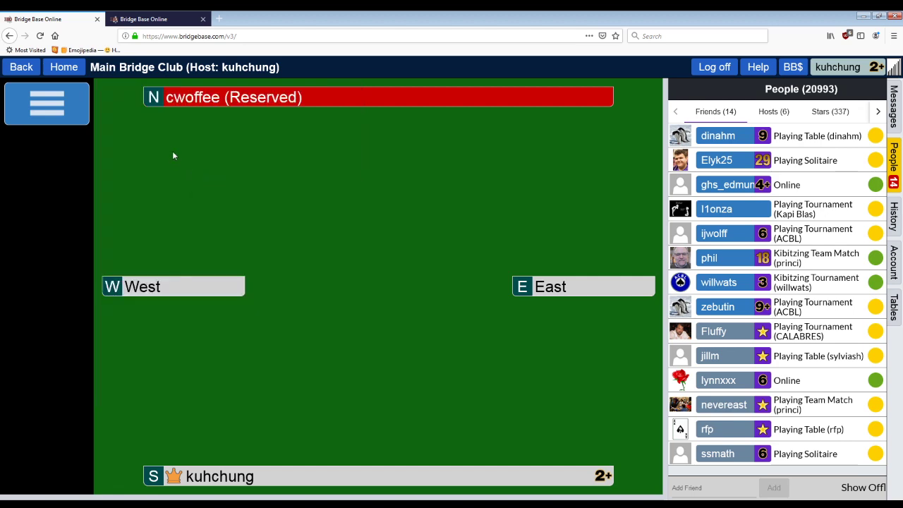
{"action": "left_click", "coordinate": [21, 67]}
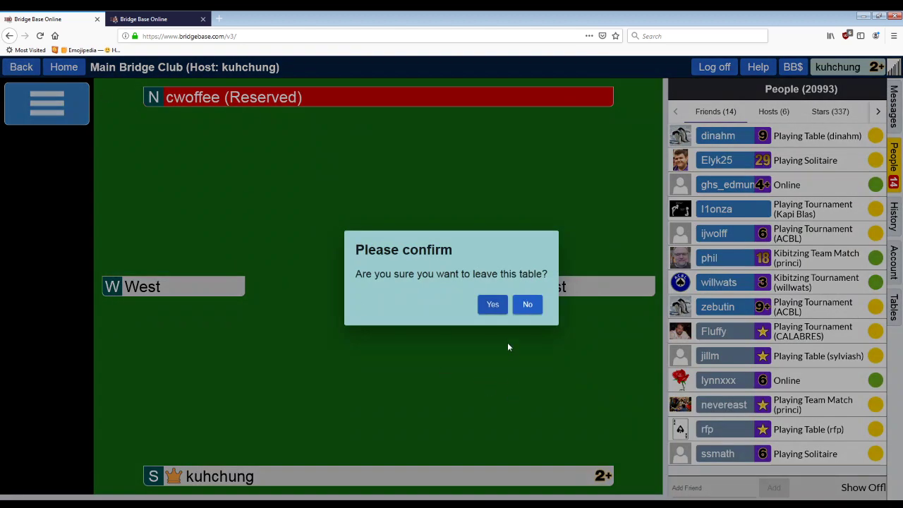
{"action": "left_click", "coordinate": [496, 307]}
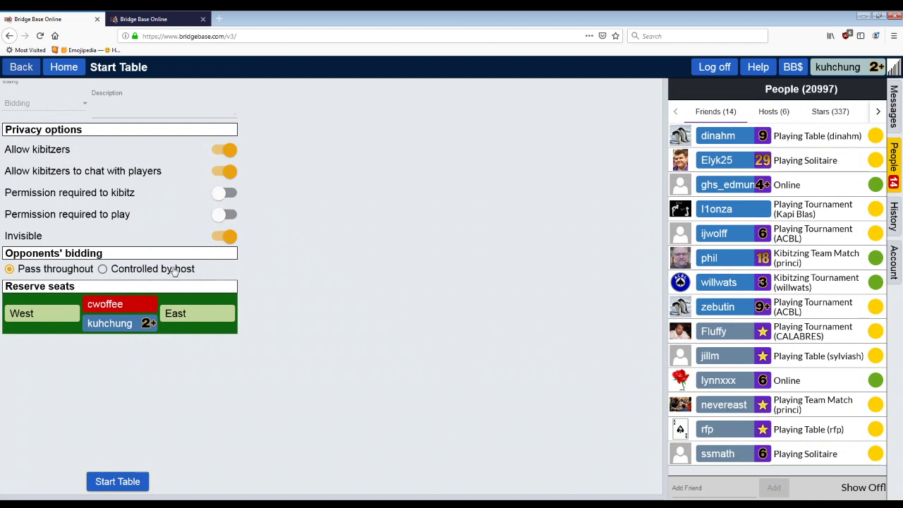
Step: Return to the home page and open Solitaire's Bridge Master
{"action": "left_click", "coordinate": [26, 68]}
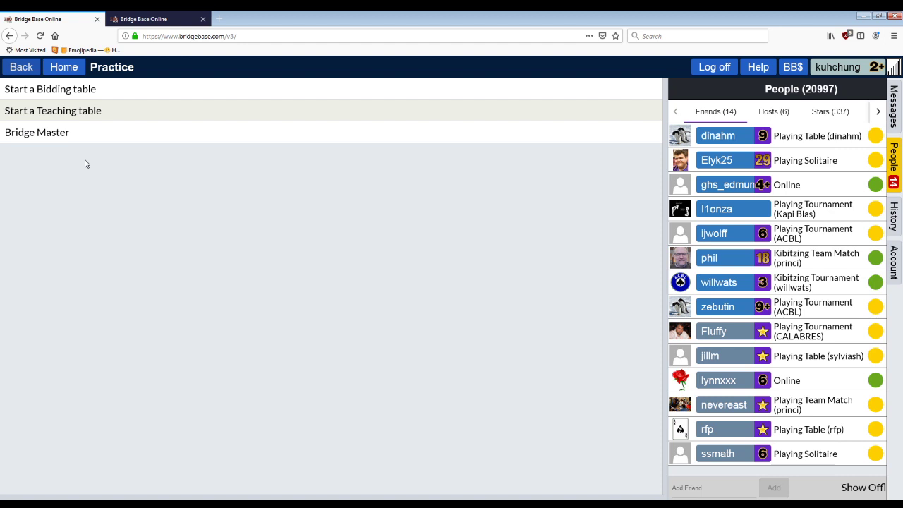
{"action": "left_click", "coordinate": [29, 67]}
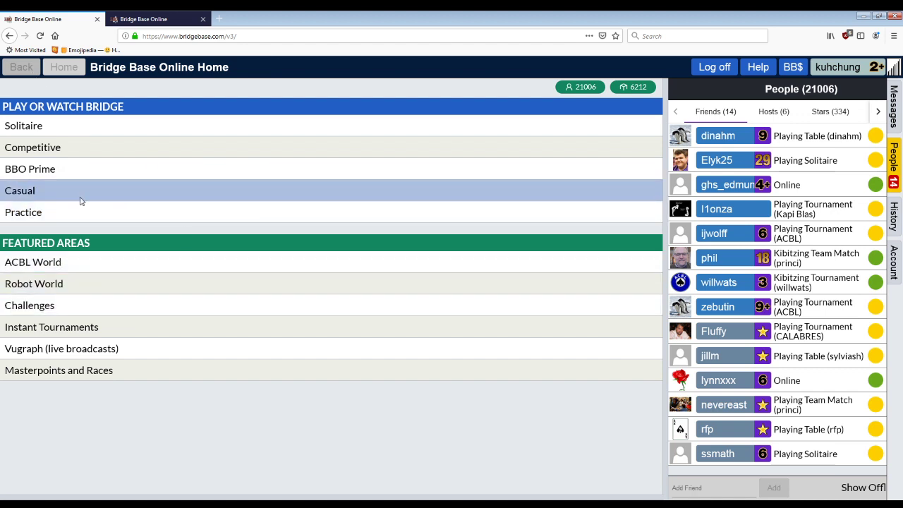
{"action": "left_click", "coordinate": [65, 123]}
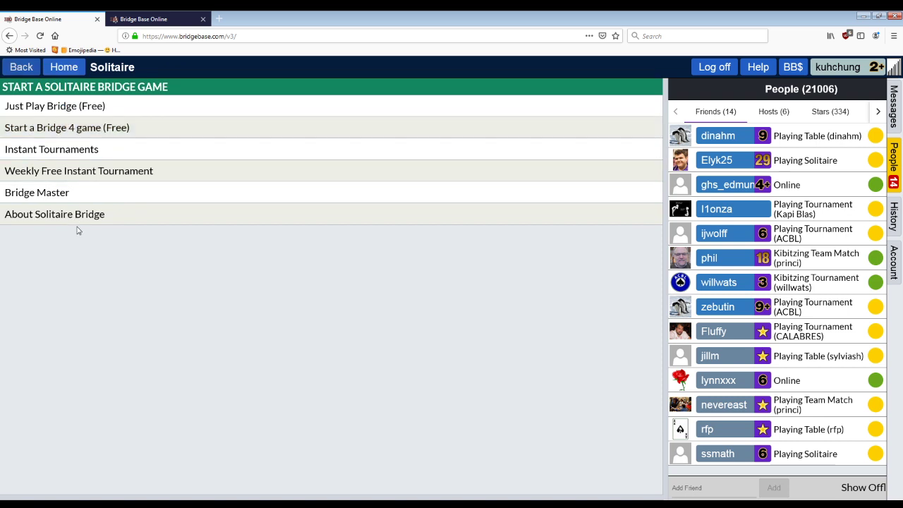
{"action": "left_click", "coordinate": [80, 197]}
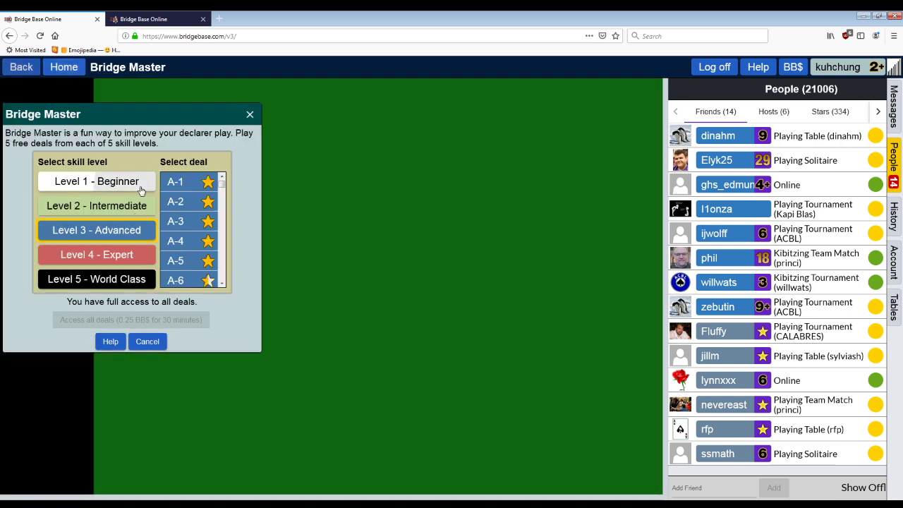
Step: Browse the Level 1 - Beginner and Level 2 deals, then start deal B-10
{"action": "left_click", "coordinate": [140, 189]}
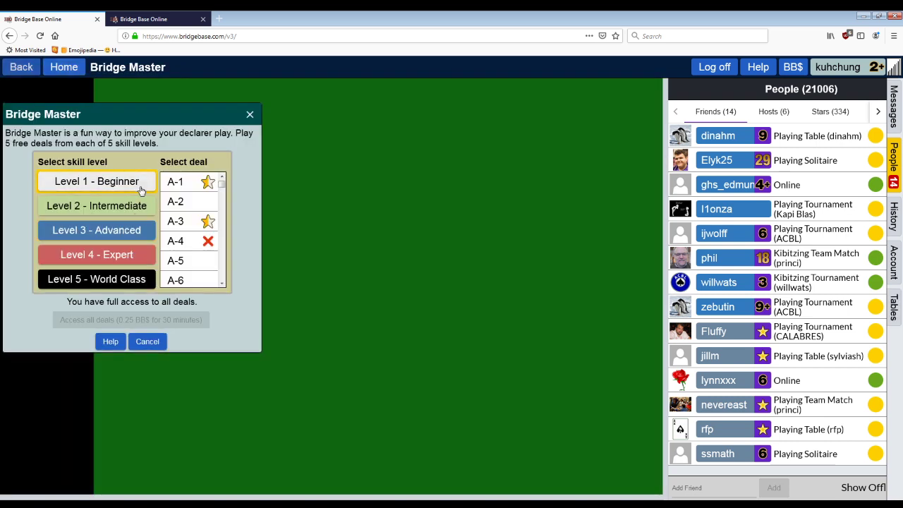
{"action": "scroll", "coordinate": [211, 230], "scroll_direction": "down", "scroll_amount": 5}
{"action": "scroll", "coordinate": [210, 229], "scroll_direction": "up", "scroll_amount": 5}
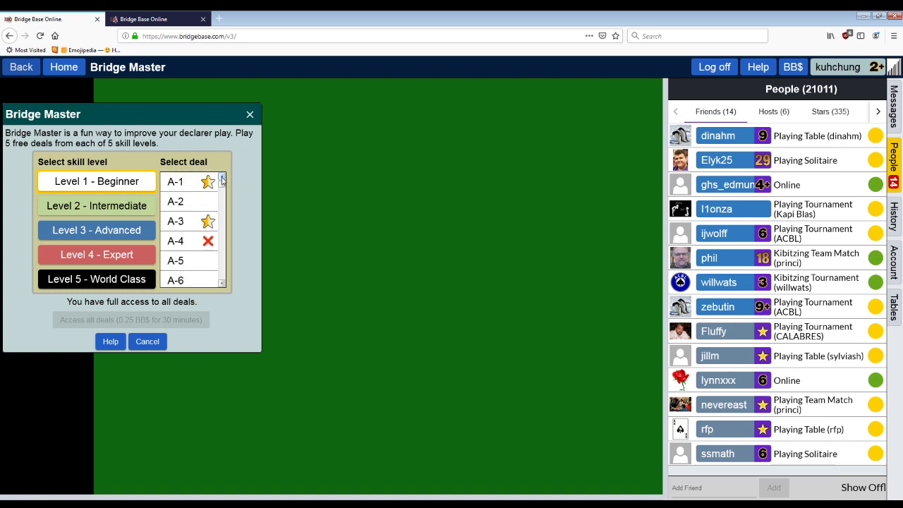
{"action": "left_click_drag", "start_coordinate": [222, 182], "coordinate": [223, 289]}
{"action": "scroll", "coordinate": [206, 269], "scroll_direction": "up", "scroll_amount": 5}
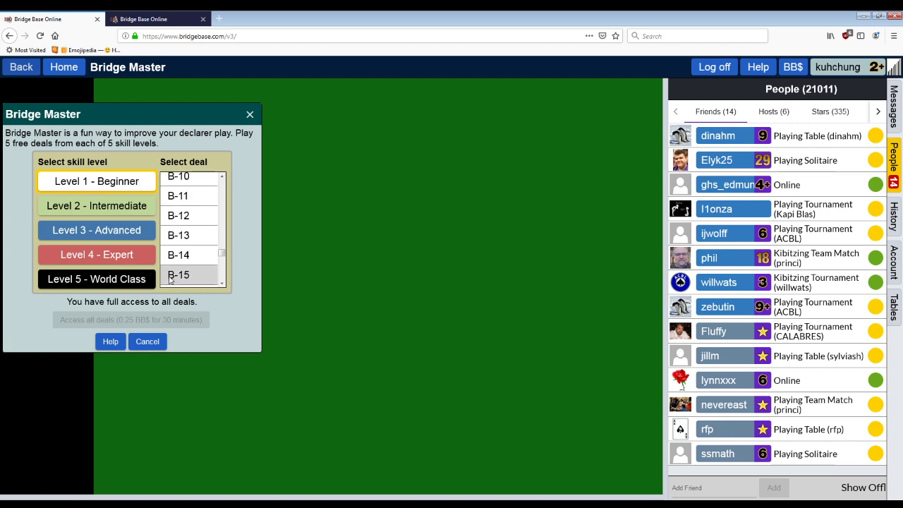
{"action": "left_click", "coordinate": [127, 212]}
{"action": "left_click", "coordinate": [131, 181]}
{"action": "left_click", "coordinate": [178, 177]}
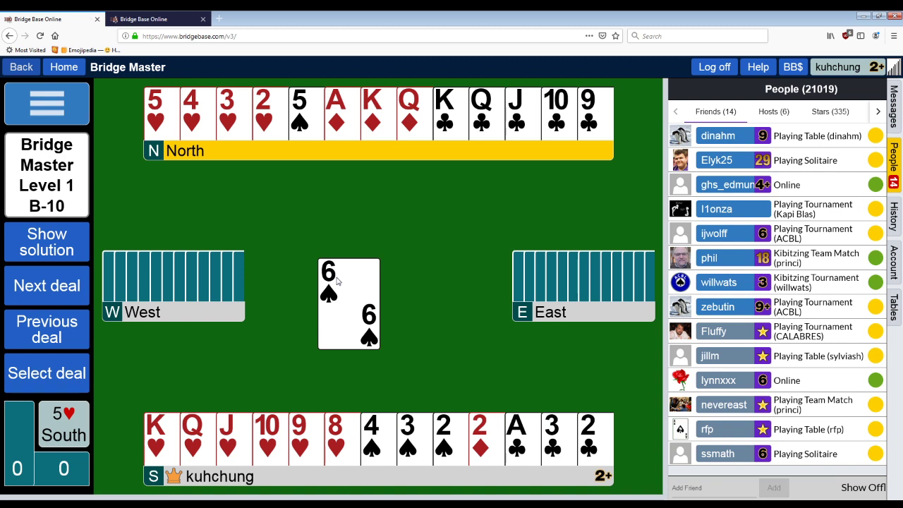
Step: Play 5♠ and 3♠, win the club with North's K♣, then lead Q♦ to South's 2♦
{"action": "left_click", "coordinate": [296, 133]}
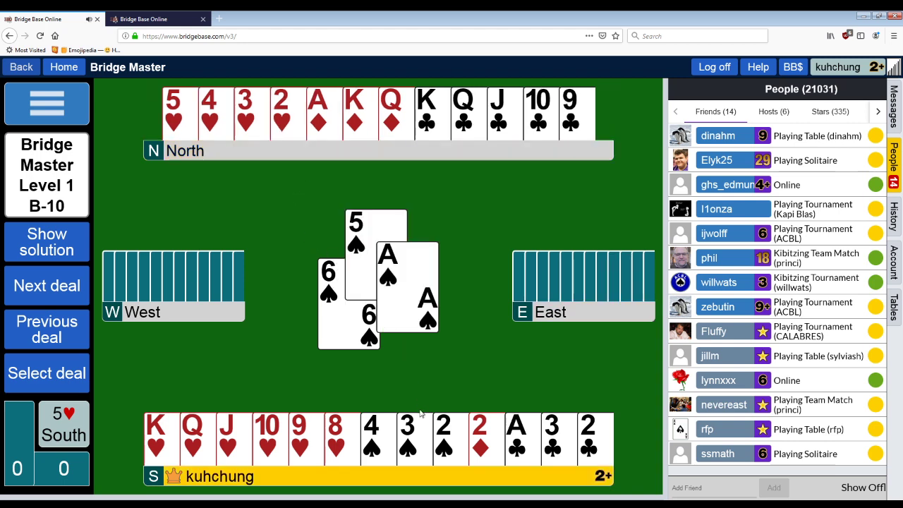
{"action": "left_click", "coordinate": [415, 434]}
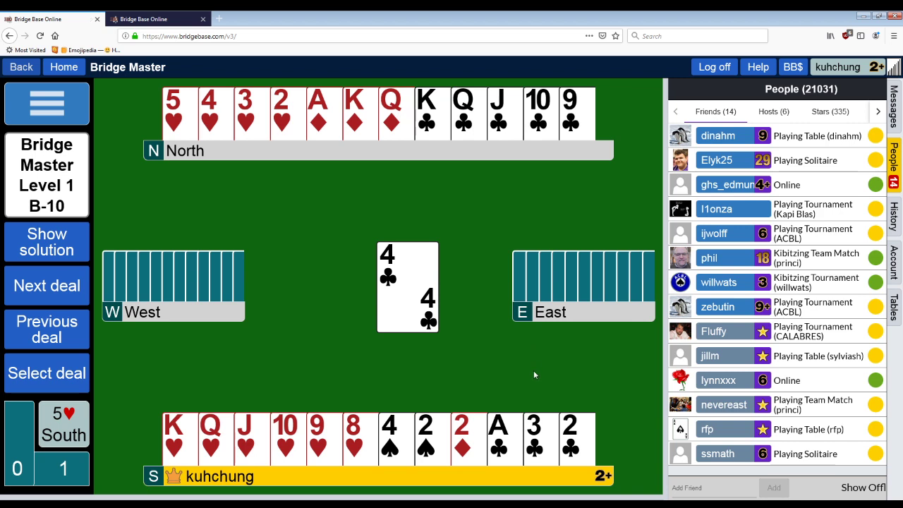
{"action": "left_click", "coordinate": [533, 431]}
{"action": "left_click", "coordinate": [432, 110]}
{"action": "left_click", "coordinate": [415, 109]}
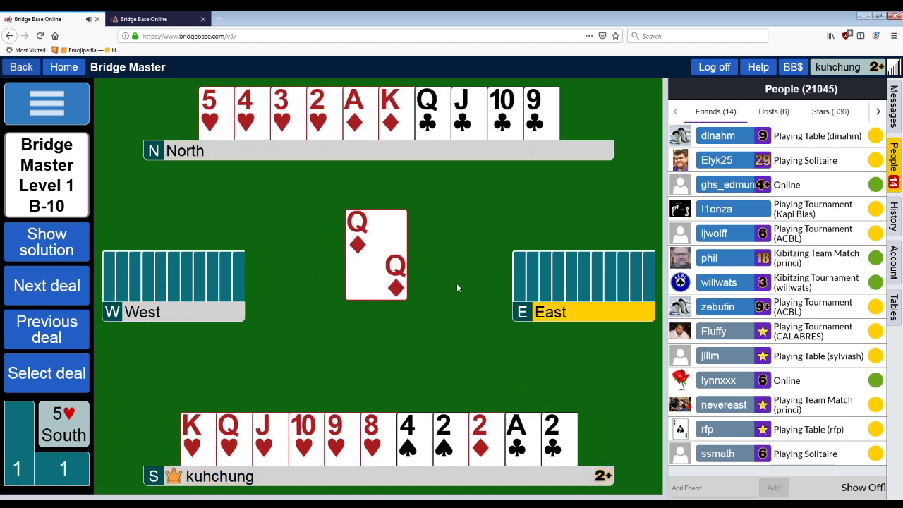
{"action": "left_click", "coordinate": [494, 445]}
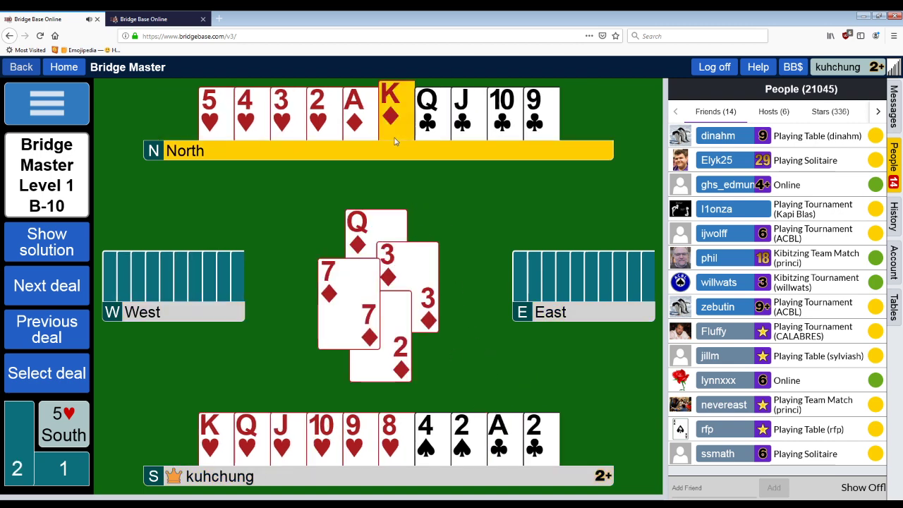
Step: Cash North's K♦ and A♦, discarding South's A♣ and 2♣, then play 2♥ to 10♥
{"action": "left_click", "coordinate": [392, 116]}
{"action": "left_click", "coordinate": [505, 438]}
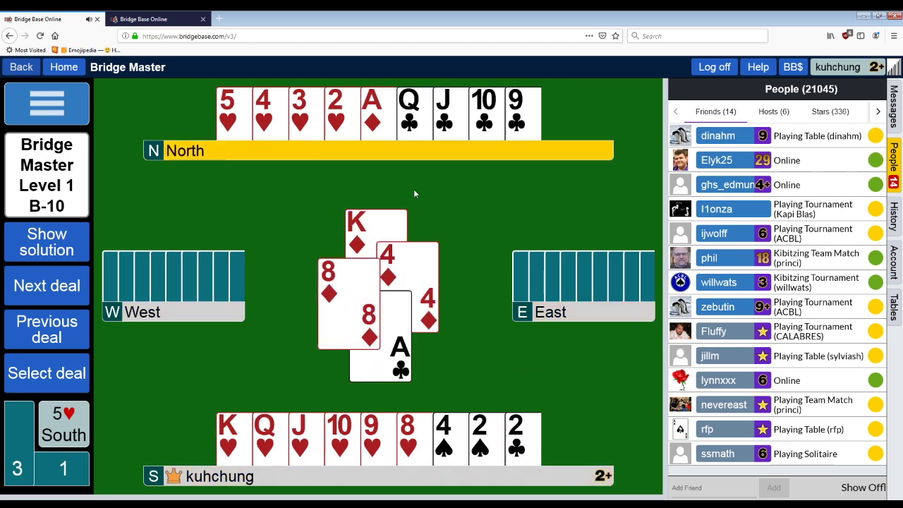
{"action": "left_click", "coordinate": [372, 113]}
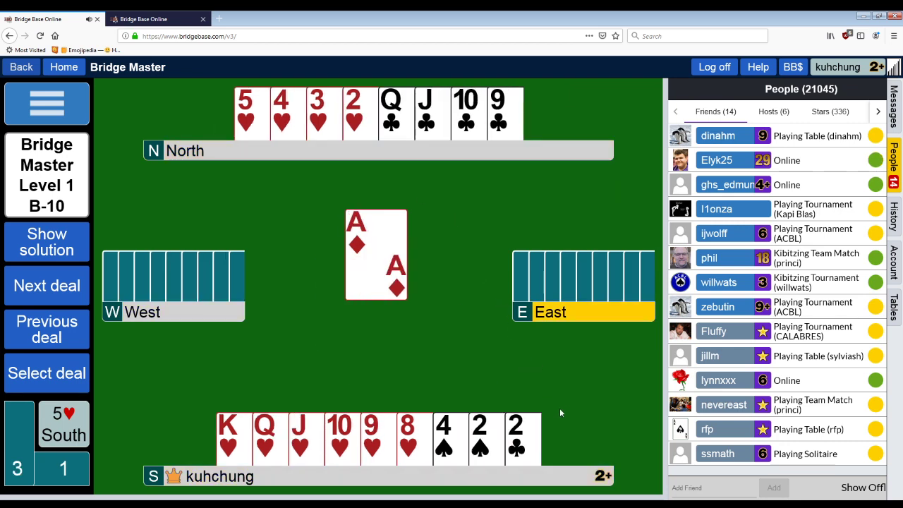
{"action": "left_click", "coordinate": [523, 438]}
{"action": "left_click", "coordinate": [358, 162]}
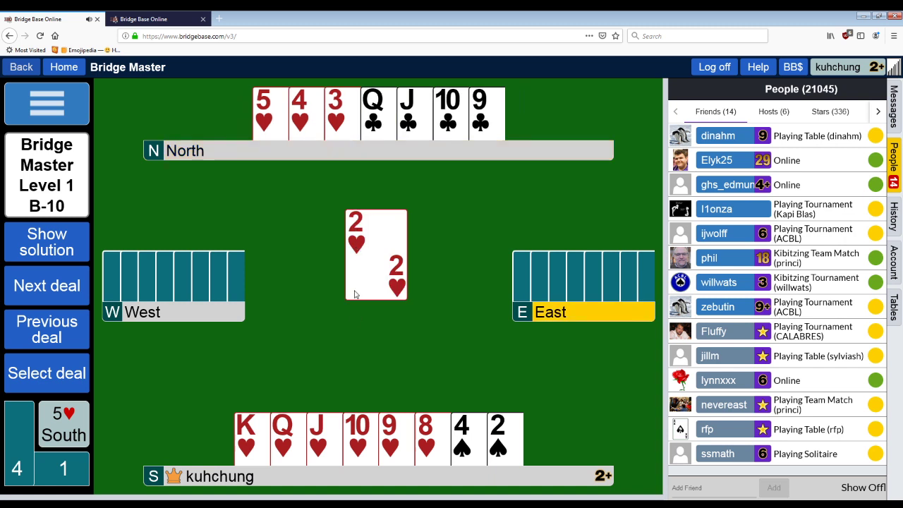
{"action": "left_click", "coordinate": [365, 433]}
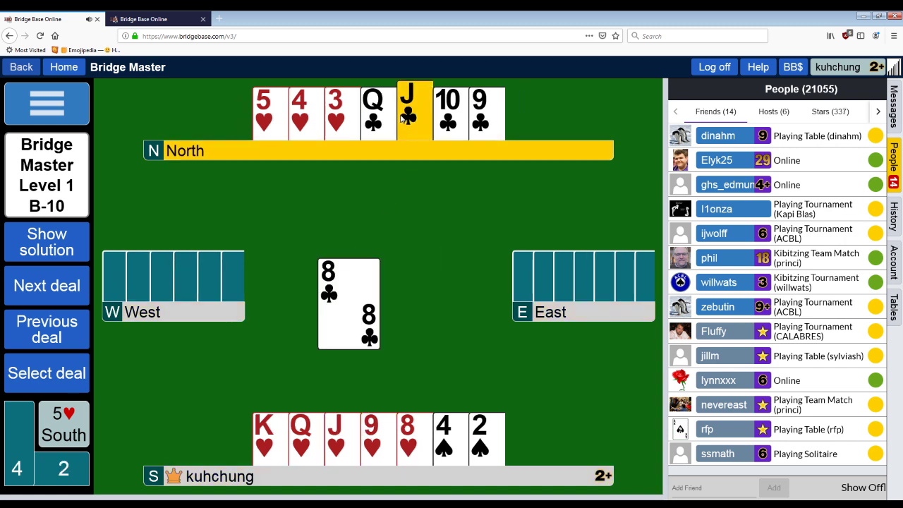
Step: Ruff North's J♣ with South's 9♥, then leave the Bridge Master B-10 table
{"action": "left_click", "coordinate": [412, 134]}
{"action": "left_click", "coordinate": [372, 434]}
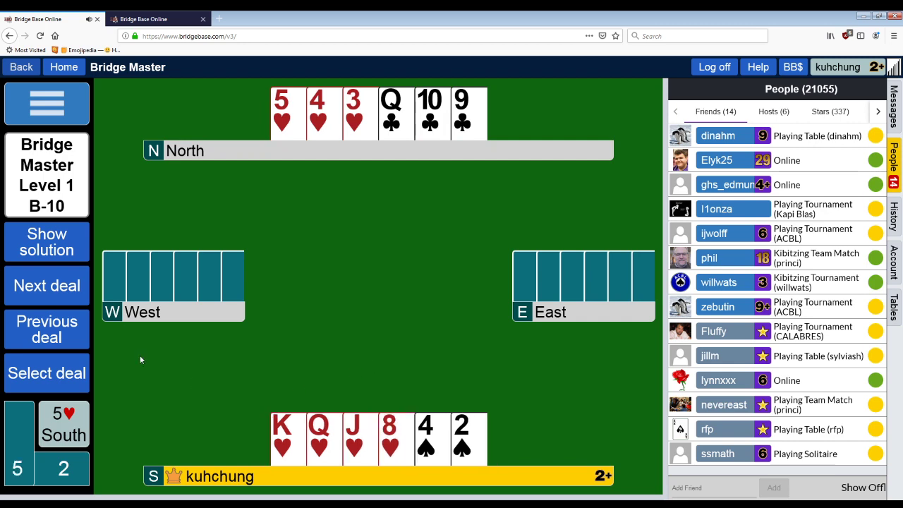
{"action": "left_click", "coordinate": [21, 67]}
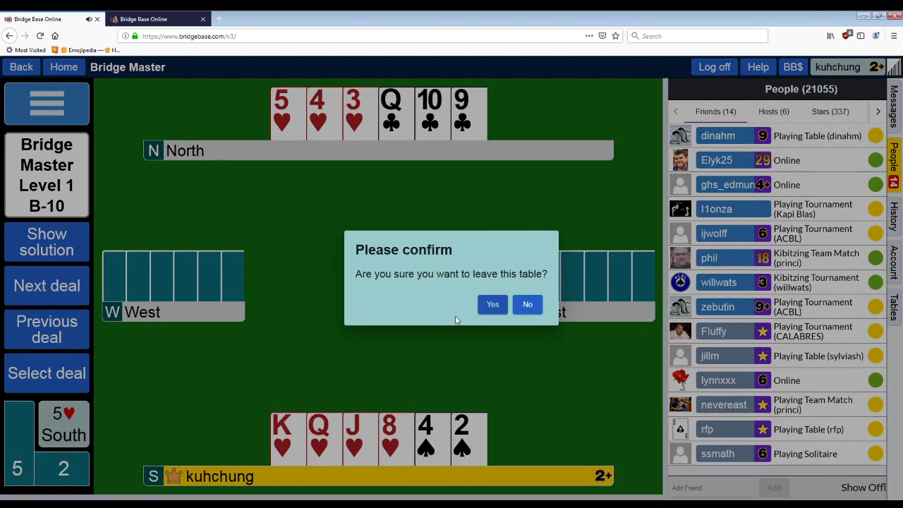
{"action": "left_click", "coordinate": [492, 304]}
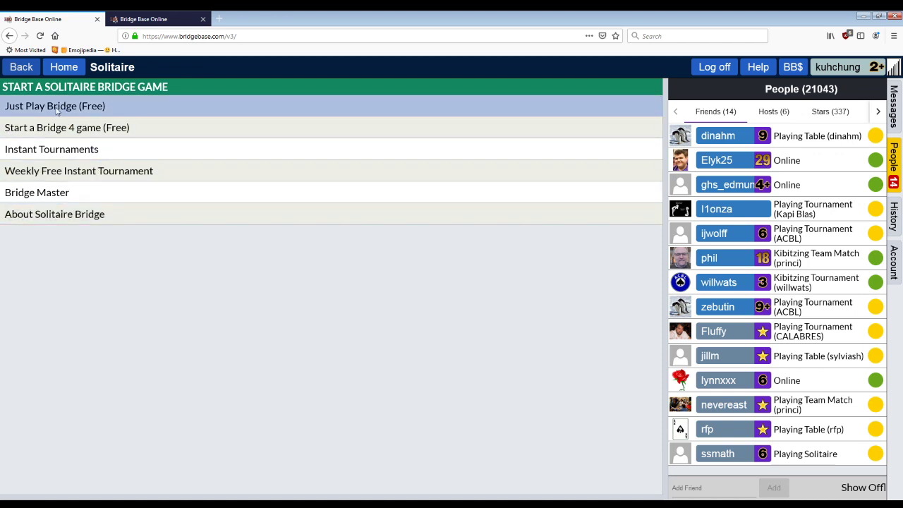
Step: From the home page, go to Solitaire and confirm starting the Weekly Free Instant Tournament
{"action": "left_click", "coordinate": [21, 67]}
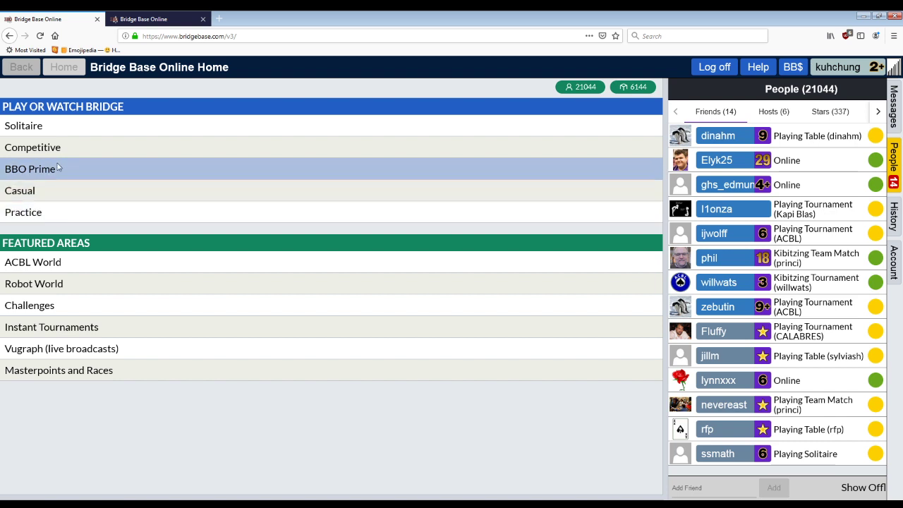
{"action": "left_click", "coordinate": [50, 132]}
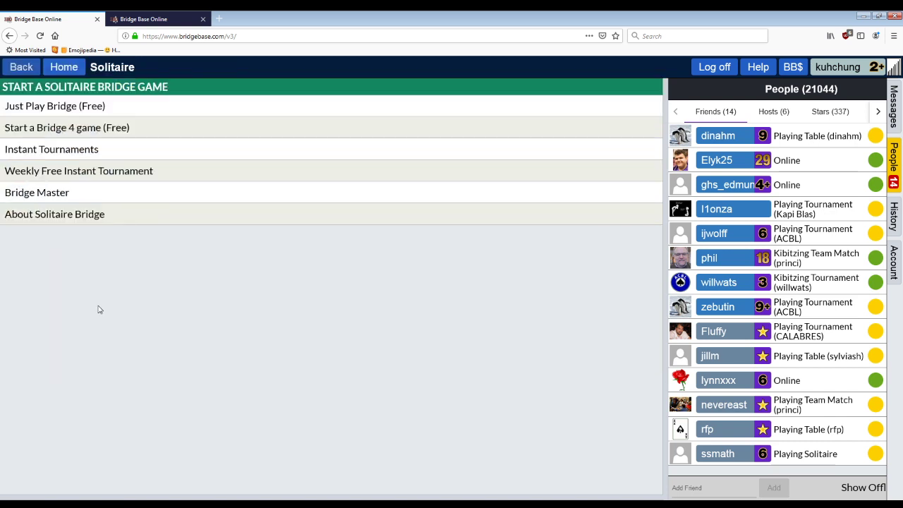
{"action": "left_click", "coordinate": [122, 174]}
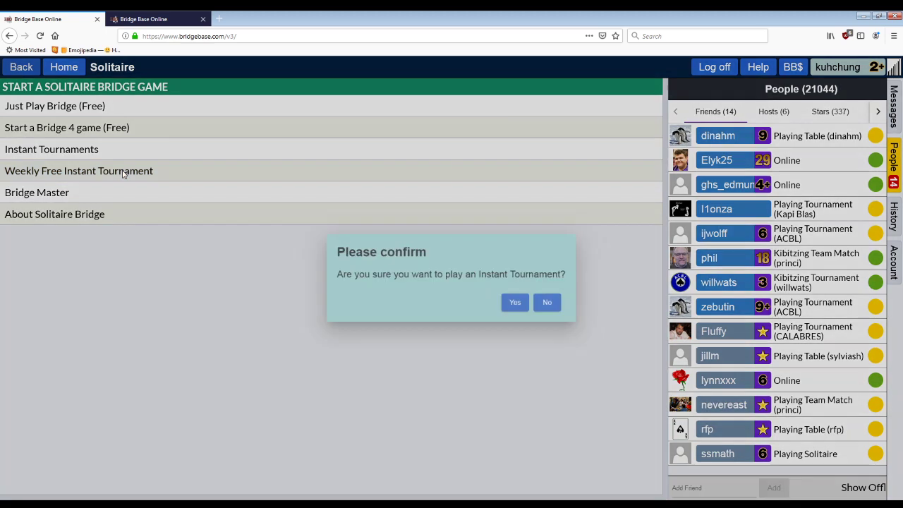
{"action": "left_click", "coordinate": [531, 302]}
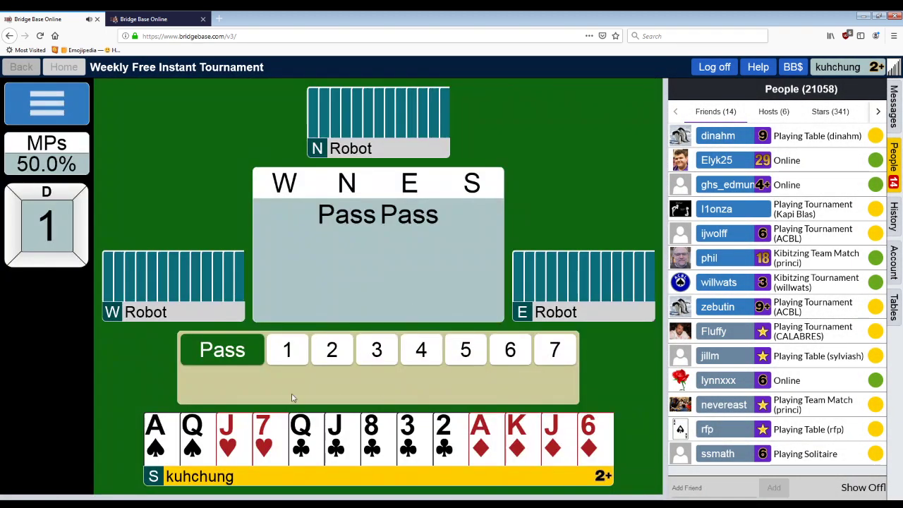
Step: Bid 1NT, then 3♣, then 3NT as South on board 1
{"action": "left_click", "coordinate": [285, 352]}
{"action": "left_click", "coordinate": [487, 386]}
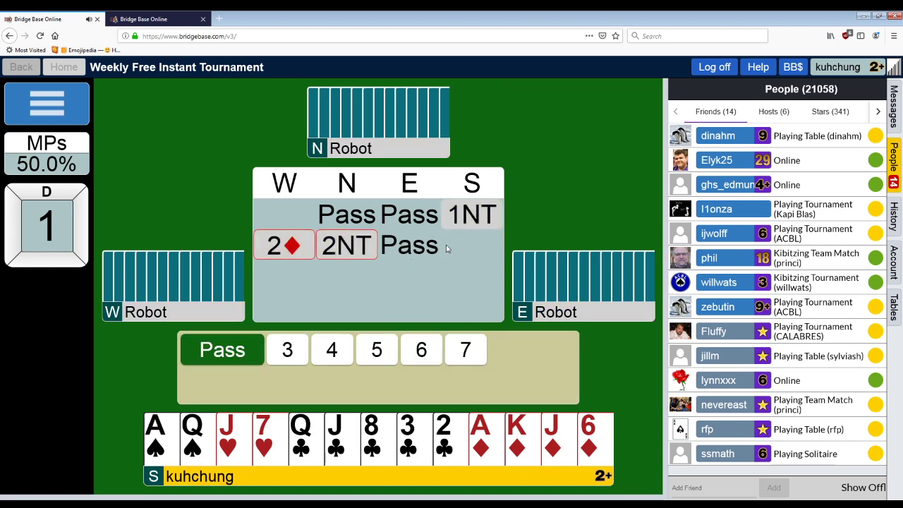
{"action": "left_click", "coordinate": [291, 350]}
{"action": "left_click", "coordinate": [291, 385]}
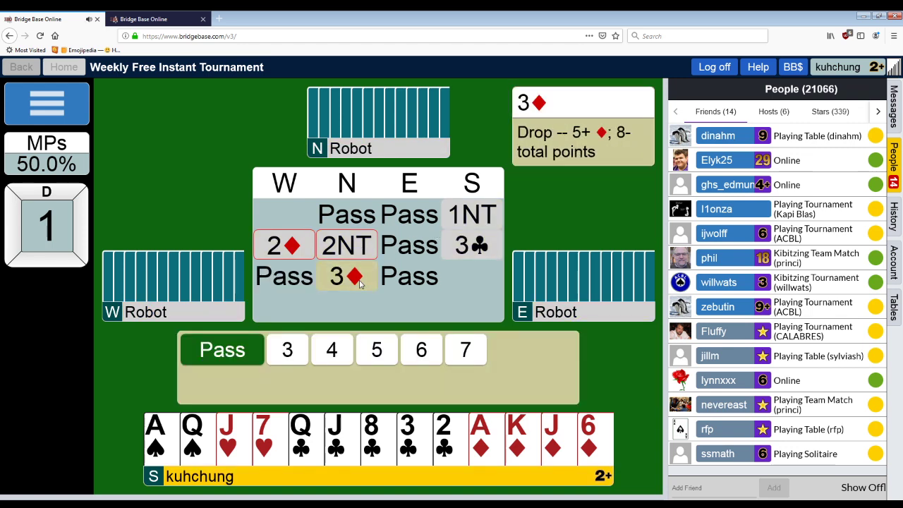
{"action": "left_click", "coordinate": [282, 350]}
{"action": "left_click", "coordinate": [437, 381]}
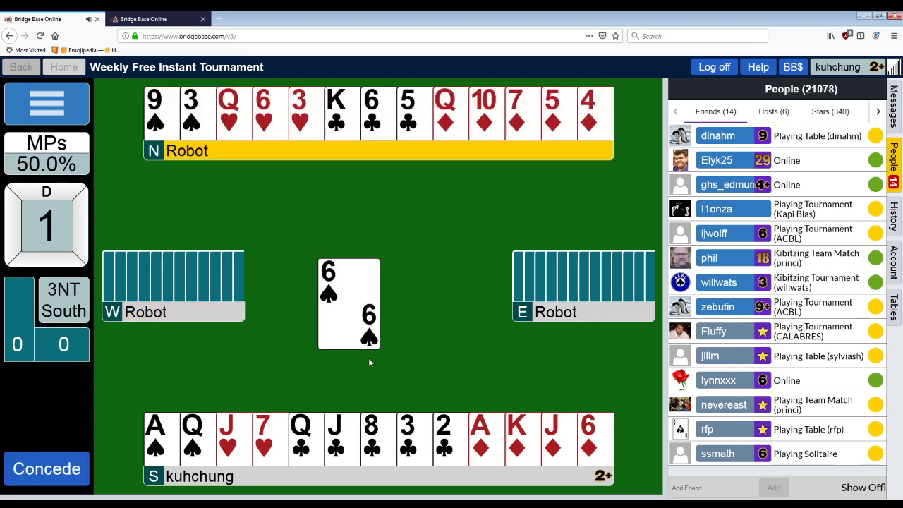
Step: Concede all remaining tricks in 3NT, accepting the -450 result
{"action": "left_click", "coordinate": [60, 462]}
{"action": "left_click", "coordinate": [60, 459]}
{"action": "left_click", "coordinate": [202, 482]}
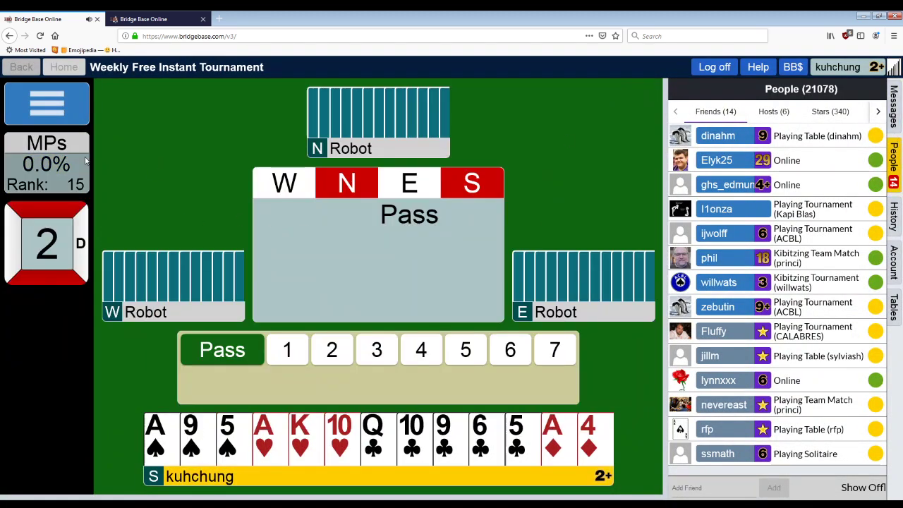
Step: Review board 1's MPs results history and full hand record, then close both
{"action": "left_click", "coordinate": [46, 164]}
{"action": "left_click", "coordinate": [232, 101]}
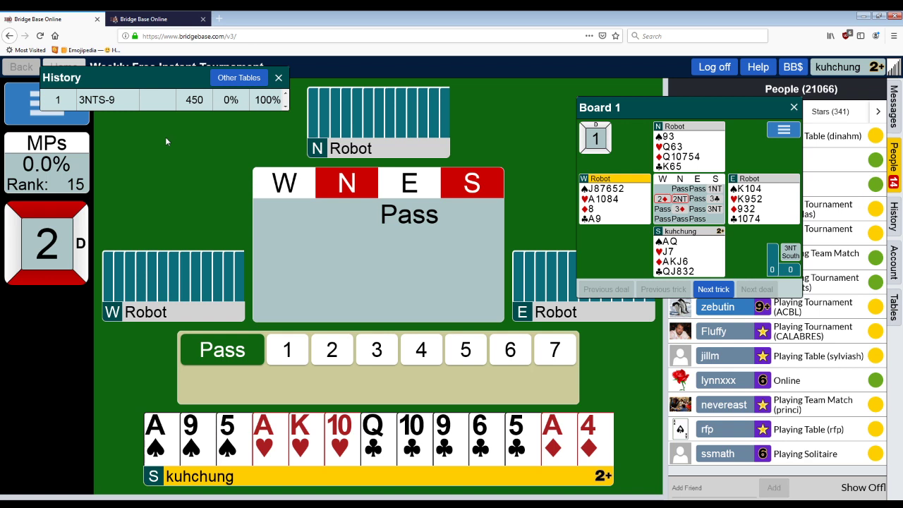
{"action": "left_click", "coordinate": [279, 78]}
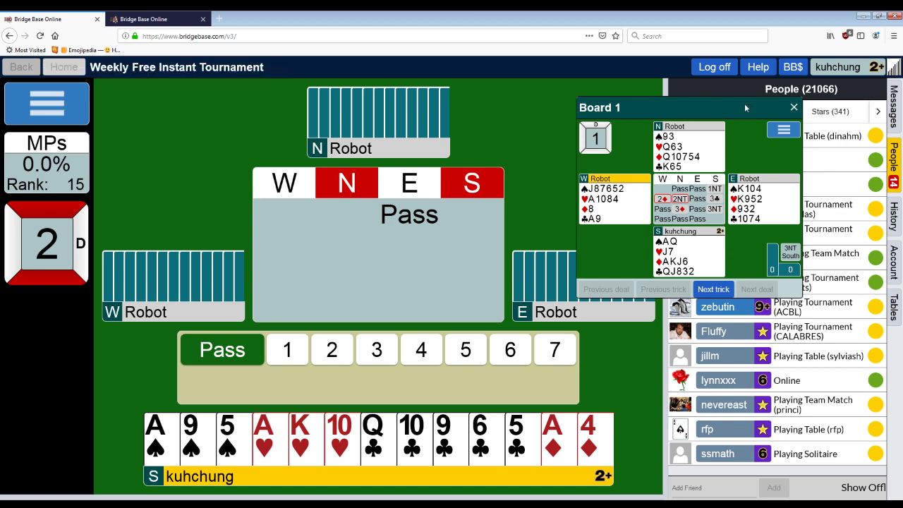
{"action": "left_click", "coordinate": [794, 108]}
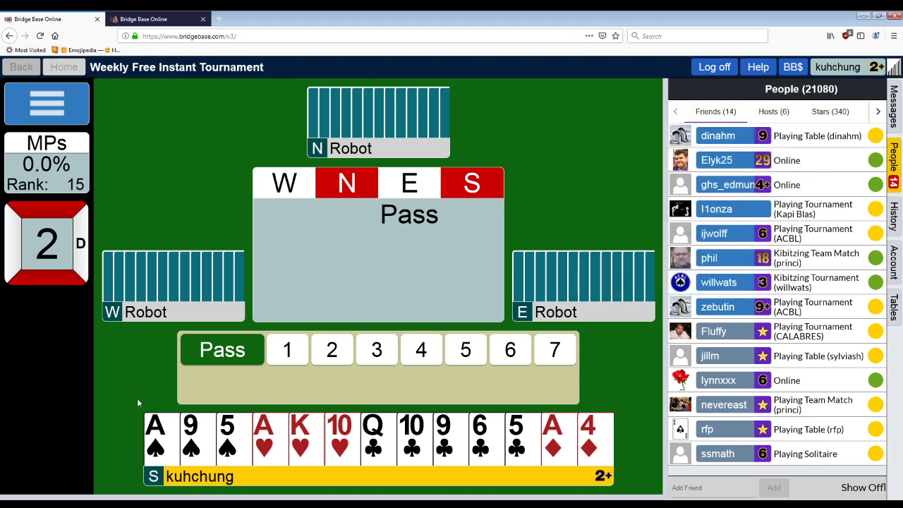
Step: Withdraw from the Weekly Free Instant Tournament from the tournament options menu
{"action": "left_click", "coordinate": [73, 104]}
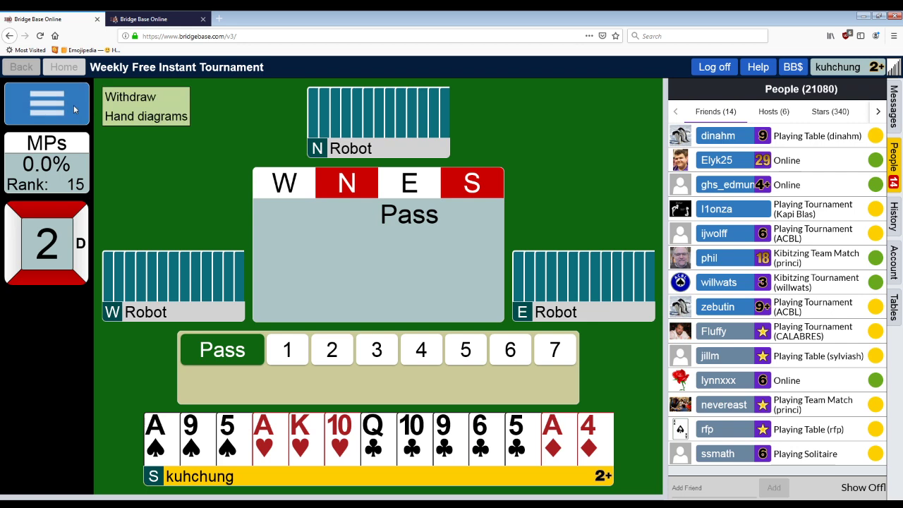
{"action": "left_click", "coordinate": [135, 98]}
{"action": "left_click", "coordinate": [527, 305]}
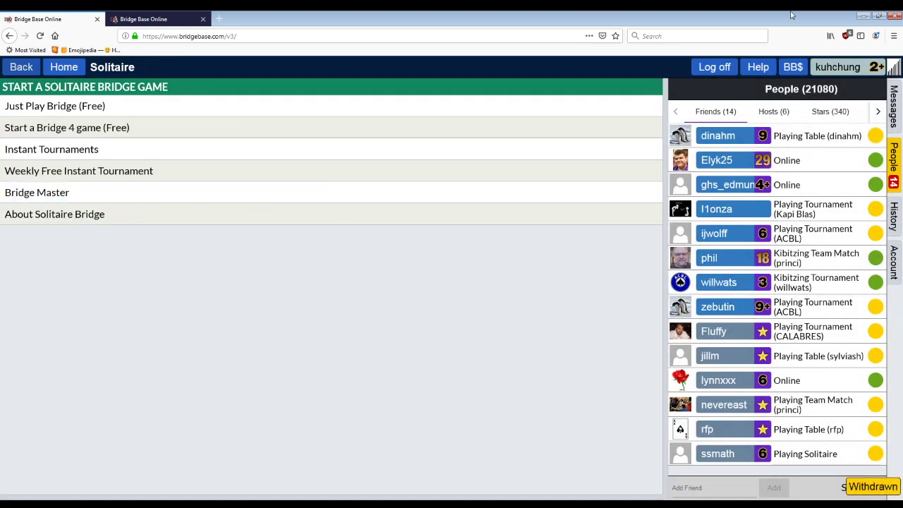
{"action": "left_click", "coordinate": [152, 19]}
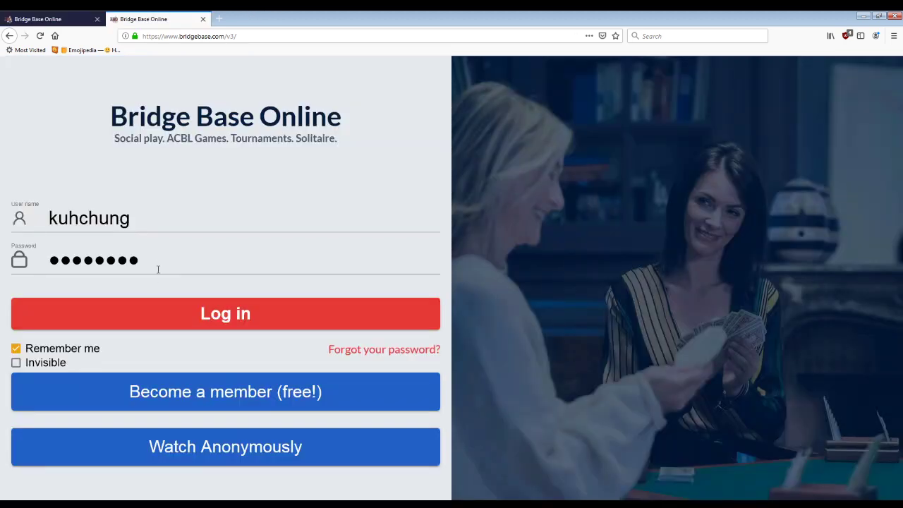
{"action": "key", "text": "ctrl+Tab"}
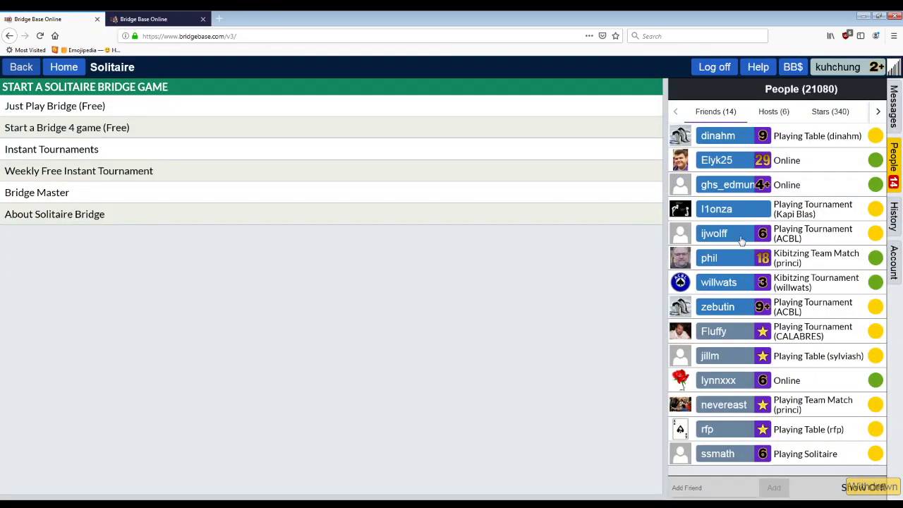
{"action": "left_click", "coordinate": [738, 258]}
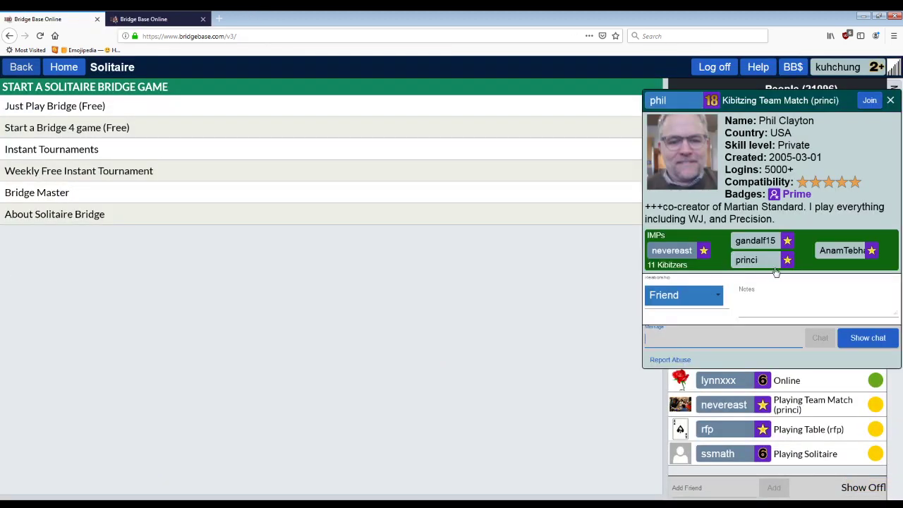
{"action": "left_click", "coordinate": [870, 252]}
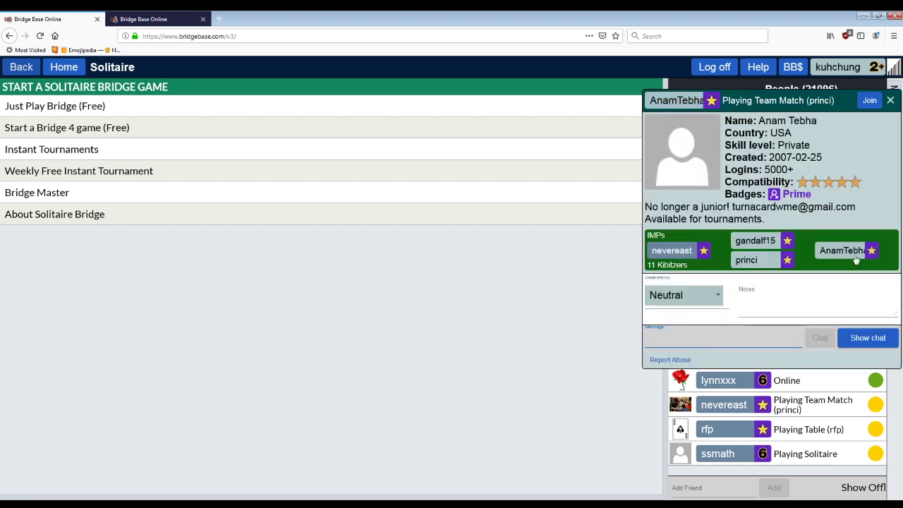
{"action": "left_click", "coordinate": [656, 295]}
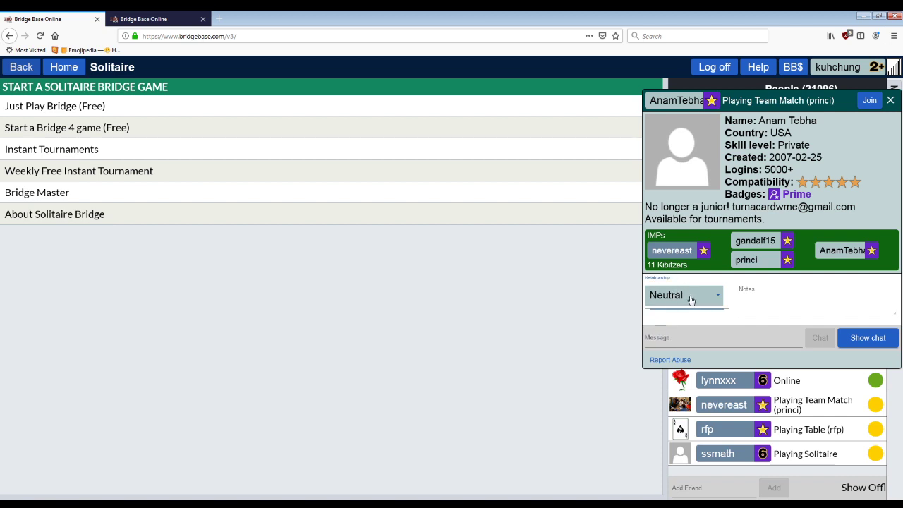
{"action": "left_click", "coordinate": [681, 295]}
{"action": "left_click", "coordinate": [697, 304]}
{"action": "left_click", "coordinate": [891, 100]}
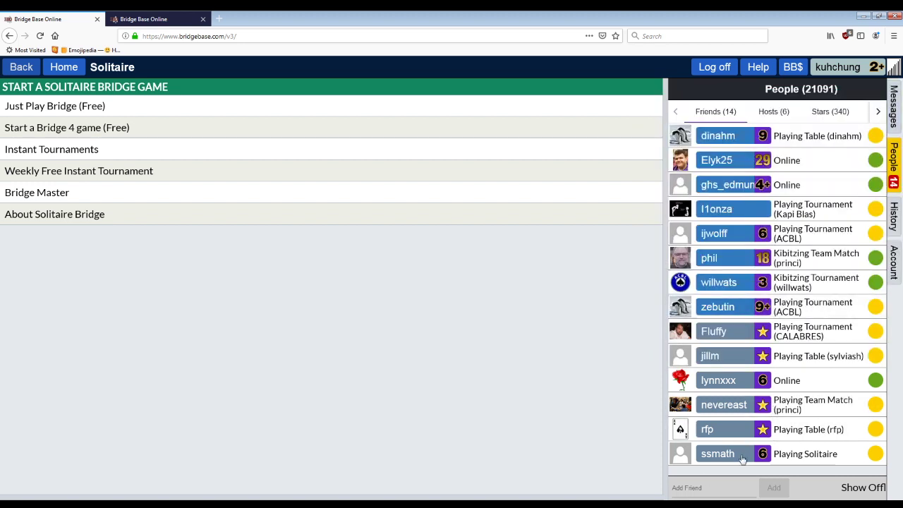
{"action": "left_click", "coordinate": [707, 487]}
{"action": "type", "text": "phil"}
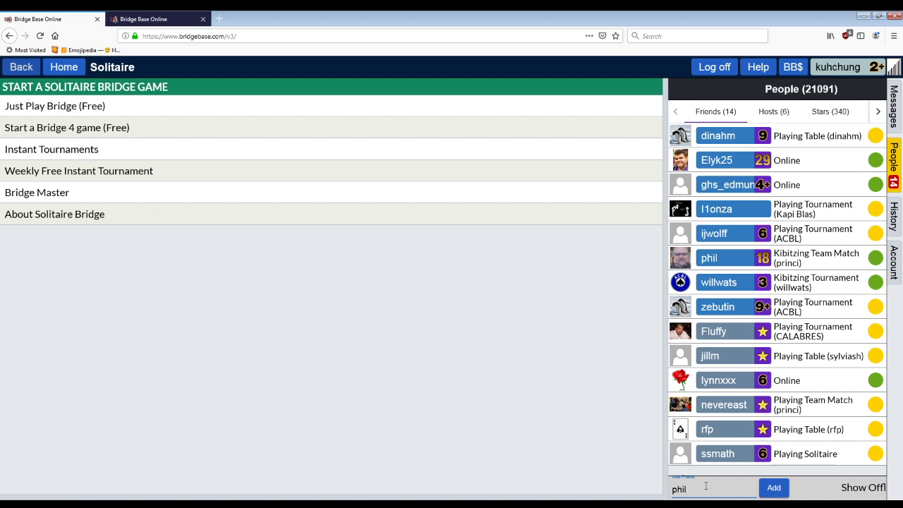
{"action": "key", "text": "Return"}
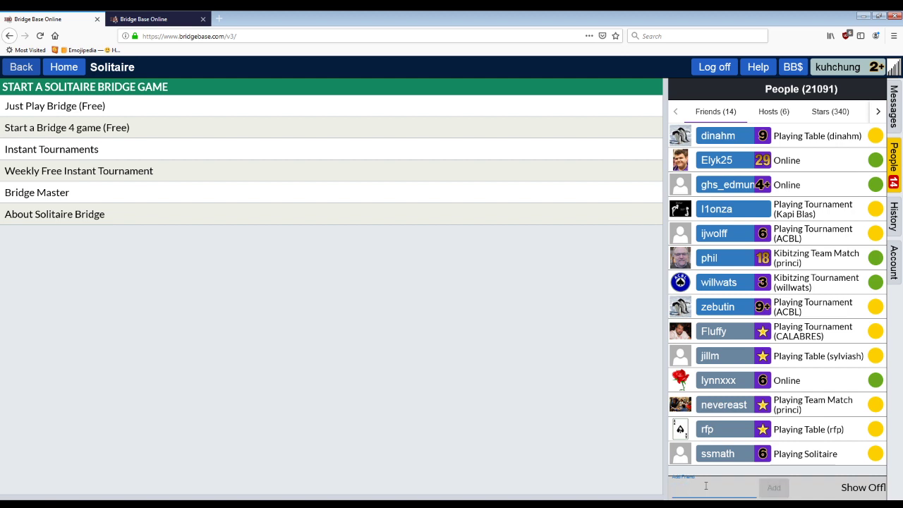
{"action": "left_click", "coordinate": [707, 258]}
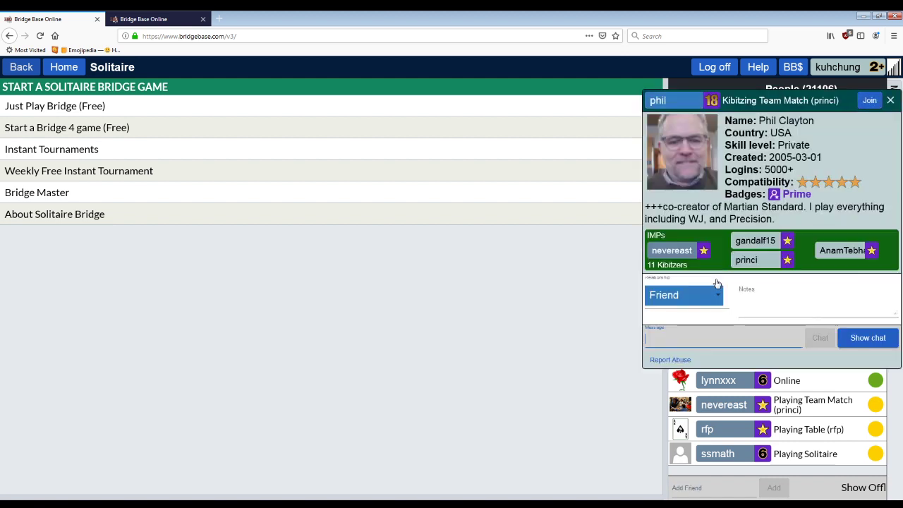
{"action": "type", "text": "asdfsdfsf"}
{"action": "key", "text": "ctrl+a"}
{"action": "key", "text": "BackSpace"}
{"action": "key", "text": "Escape"}
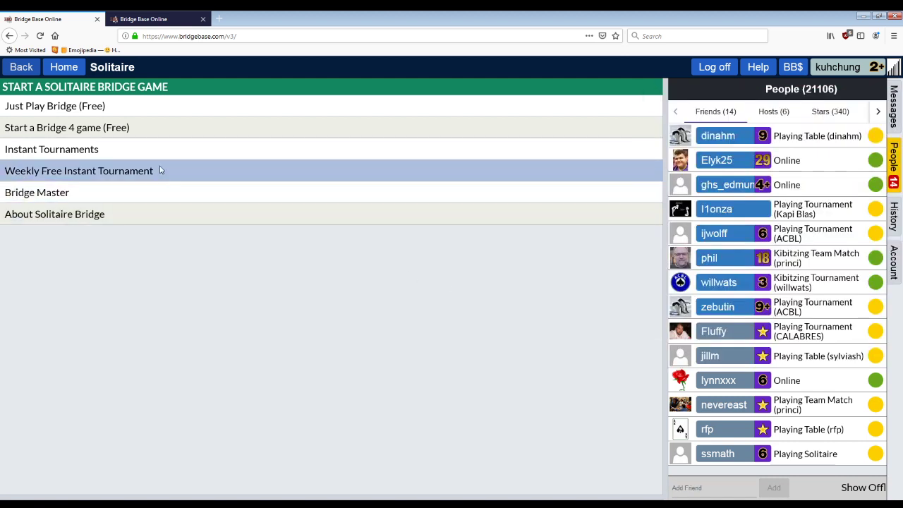
Step: Preview the Casual Start a table form, keeping IMPs scoring, then back out to the Casual page
{"action": "left_click", "coordinate": [21, 67]}
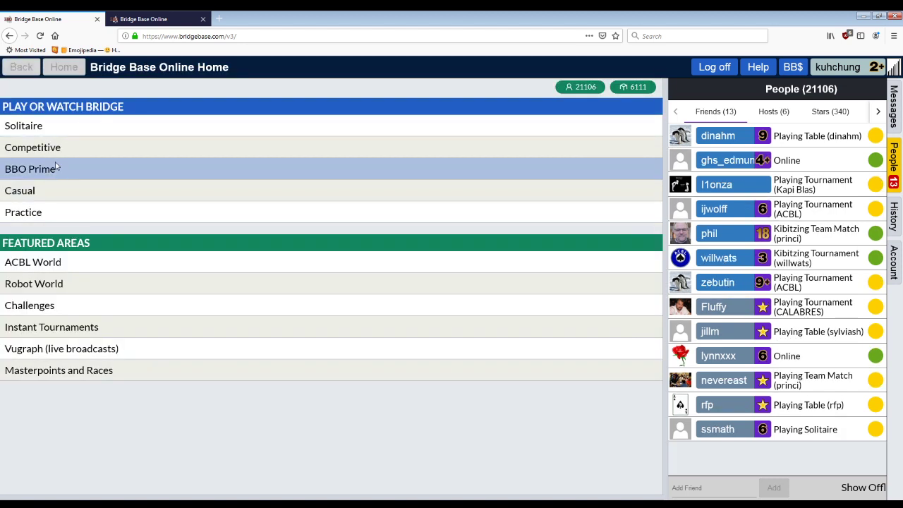
{"action": "left_click", "coordinate": [121, 189]}
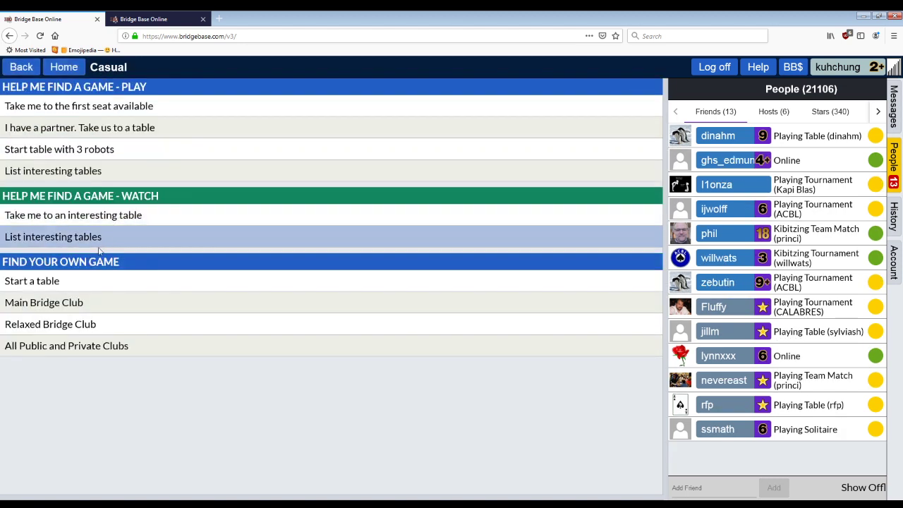
{"action": "left_click", "coordinate": [97, 284]}
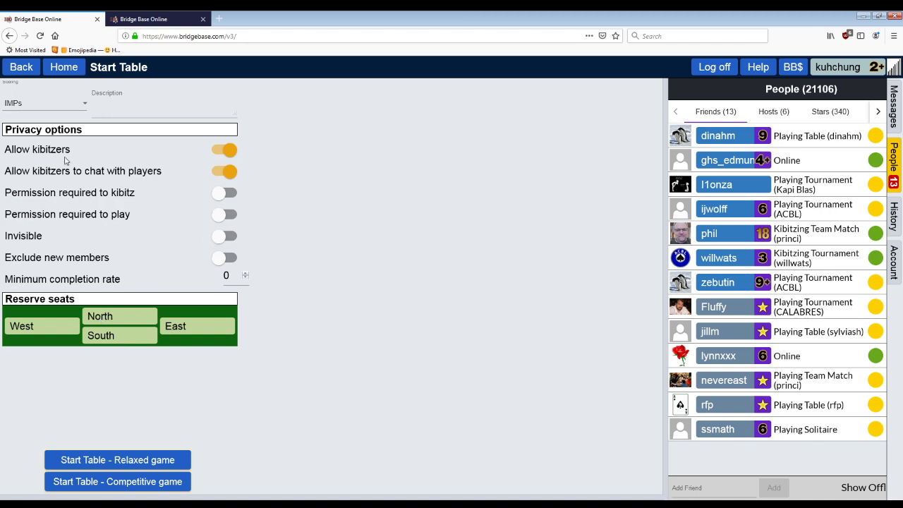
{"action": "left_click", "coordinate": [50, 106]}
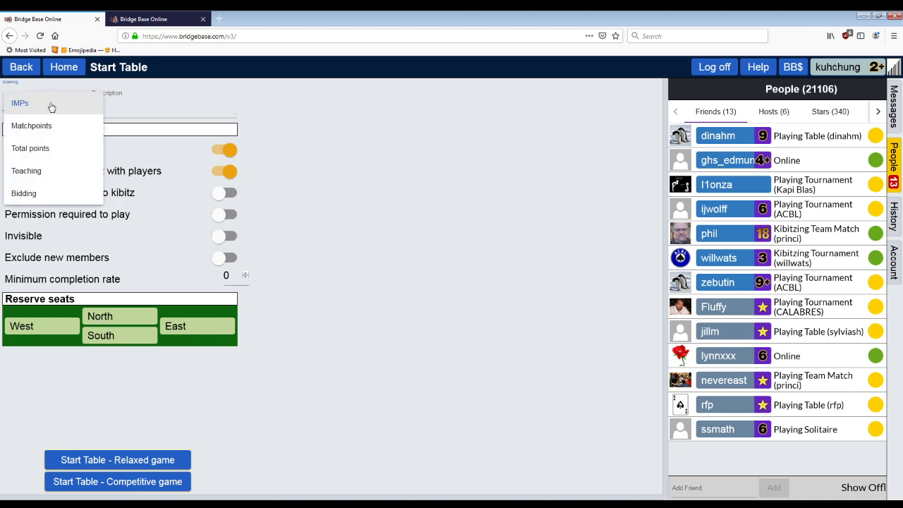
{"action": "left_click", "coordinate": [51, 106]}
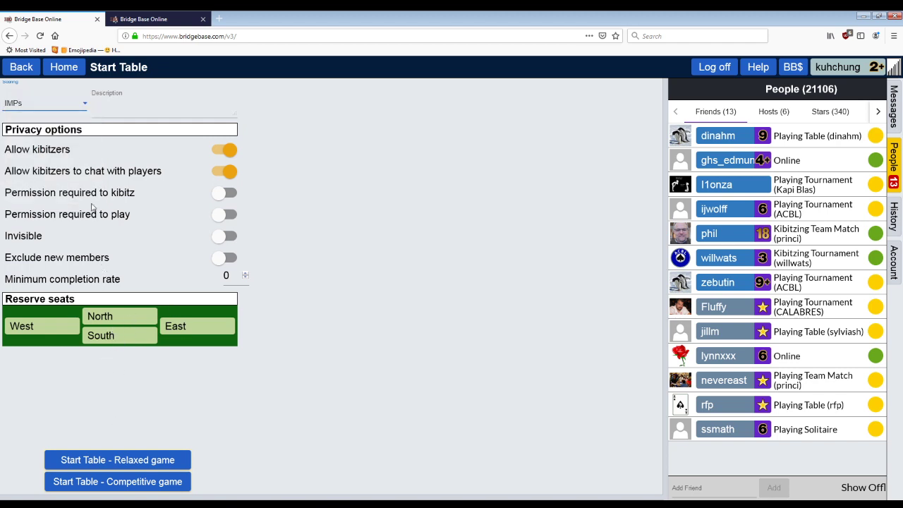
{"action": "left_click", "coordinate": [24, 74]}
Step: Go home, briefly visit the Solitaire menu, and return to the home page
{"action": "left_click", "coordinate": [25, 78]}
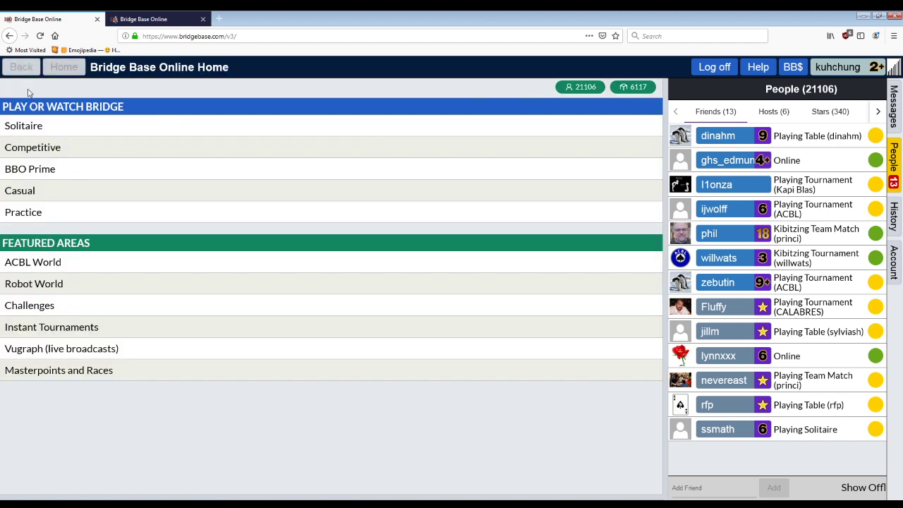
{"action": "left_click", "coordinate": [30, 124]}
{"action": "left_click", "coordinate": [32, 74]}
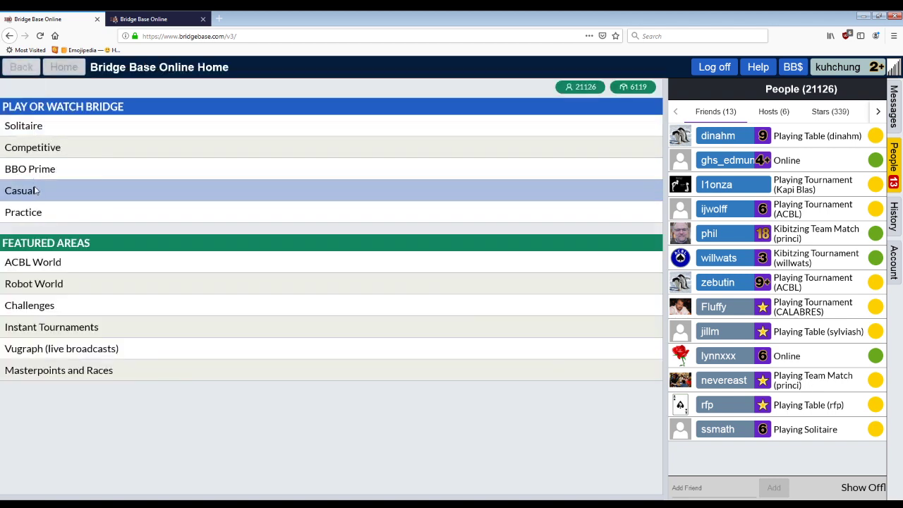
Step: Glance at Practice's Start a Teaching table form, then return home and open Solitaire
{"action": "left_click", "coordinate": [39, 211]}
{"action": "left_click", "coordinate": [68, 105]}
{"action": "left_click", "coordinate": [31, 68]}
{"action": "left_click", "coordinate": [32, 69]}
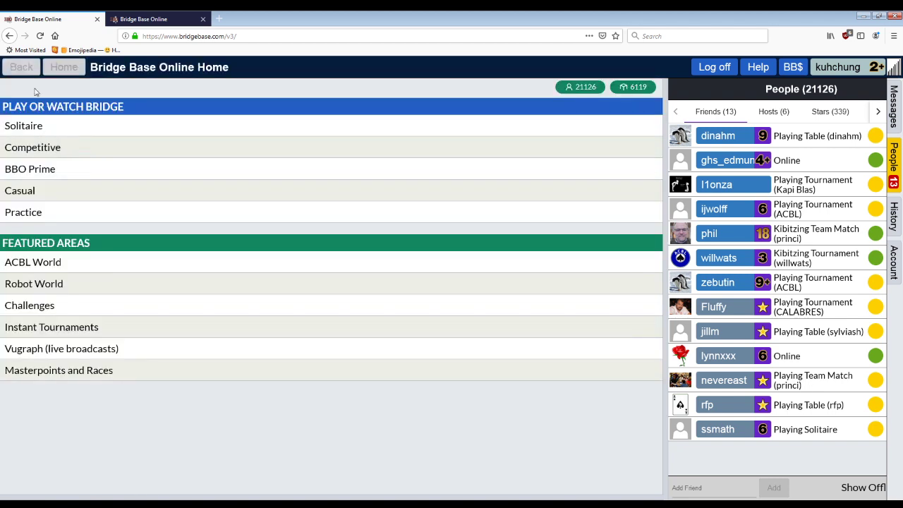
{"action": "left_click", "coordinate": [42, 125]}
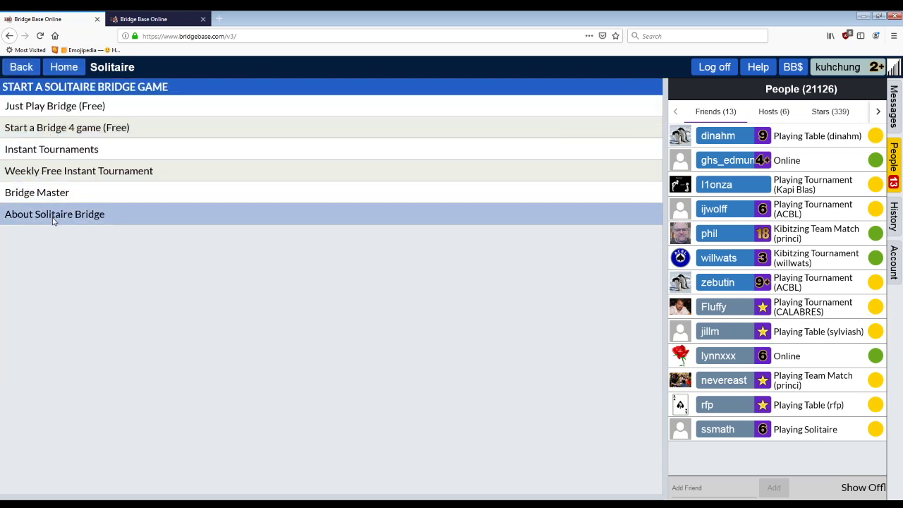
{"action": "left_click", "coordinate": [69, 176]}
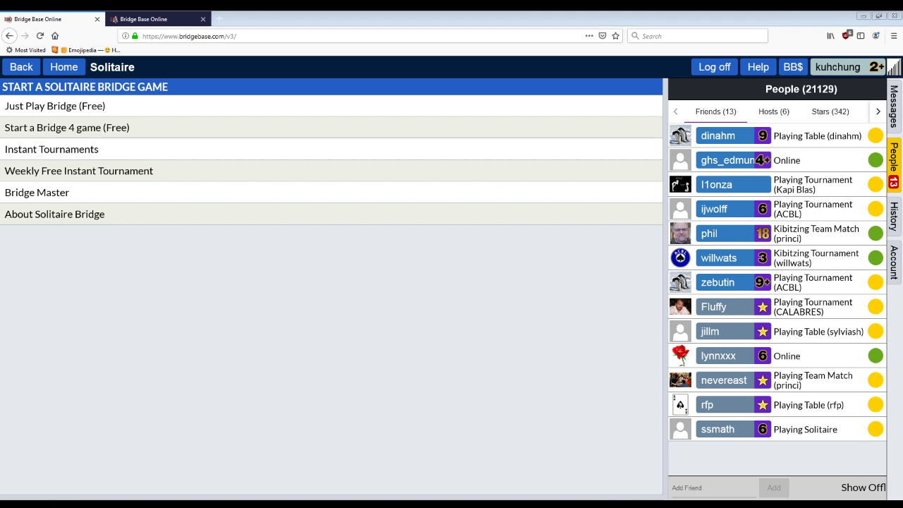